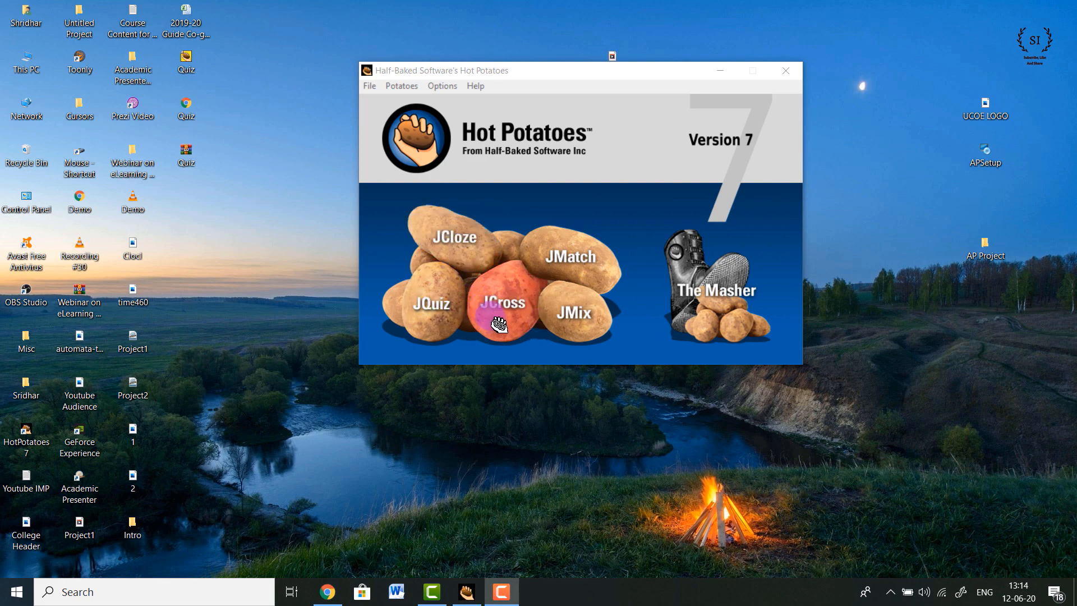
Start a new JCross crossword and open the automatic grid maker
{"action": "left_click", "coordinate": [499, 324]}
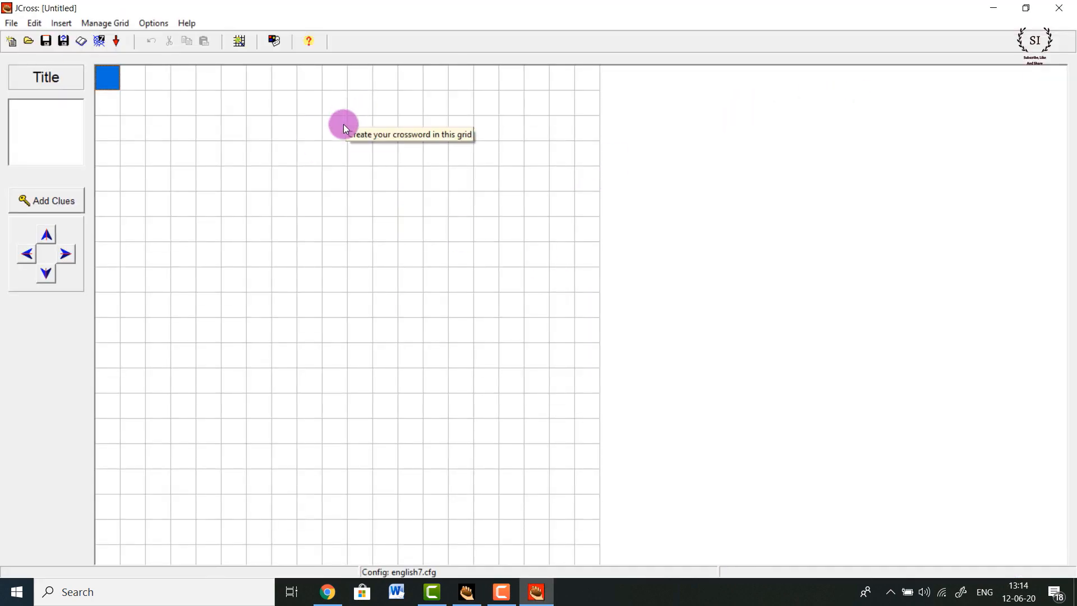
{"action": "left_click", "coordinate": [29, 112]}
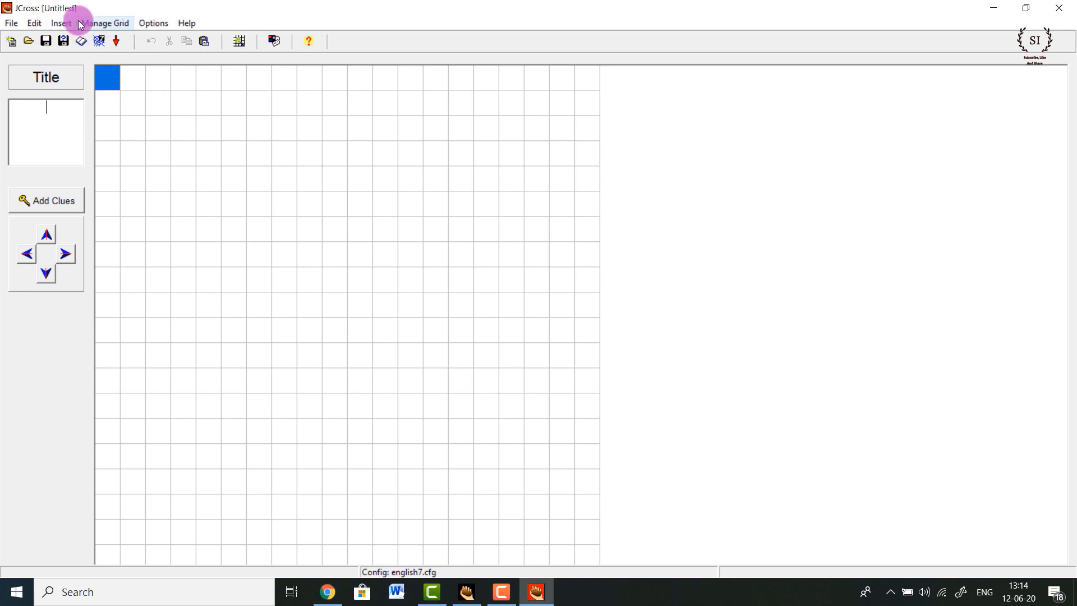
{"action": "left_click", "coordinate": [108, 25]}
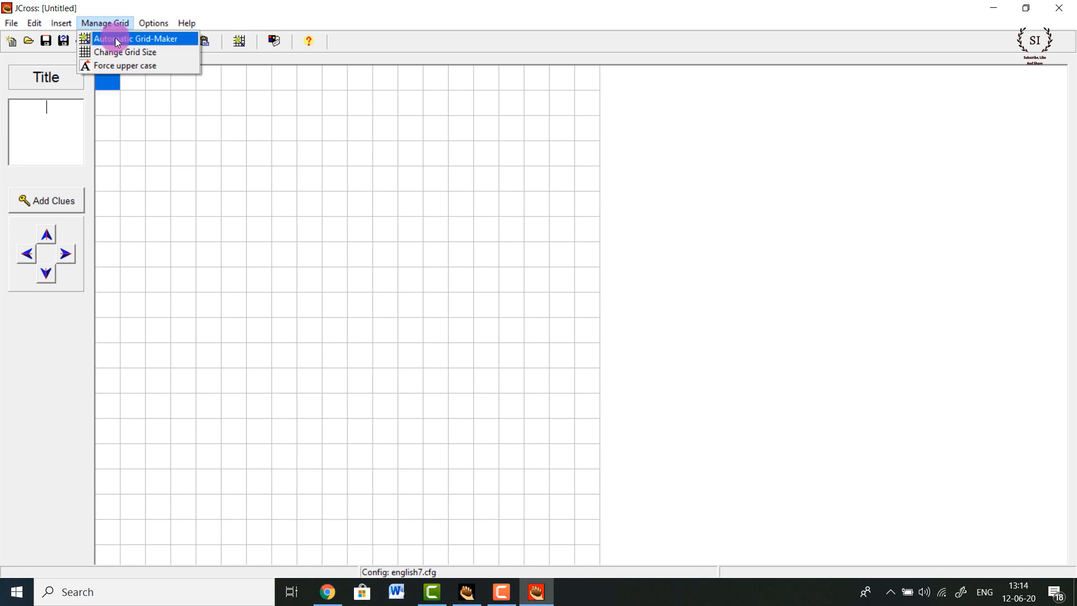
{"action": "left_click", "coordinate": [118, 40]}
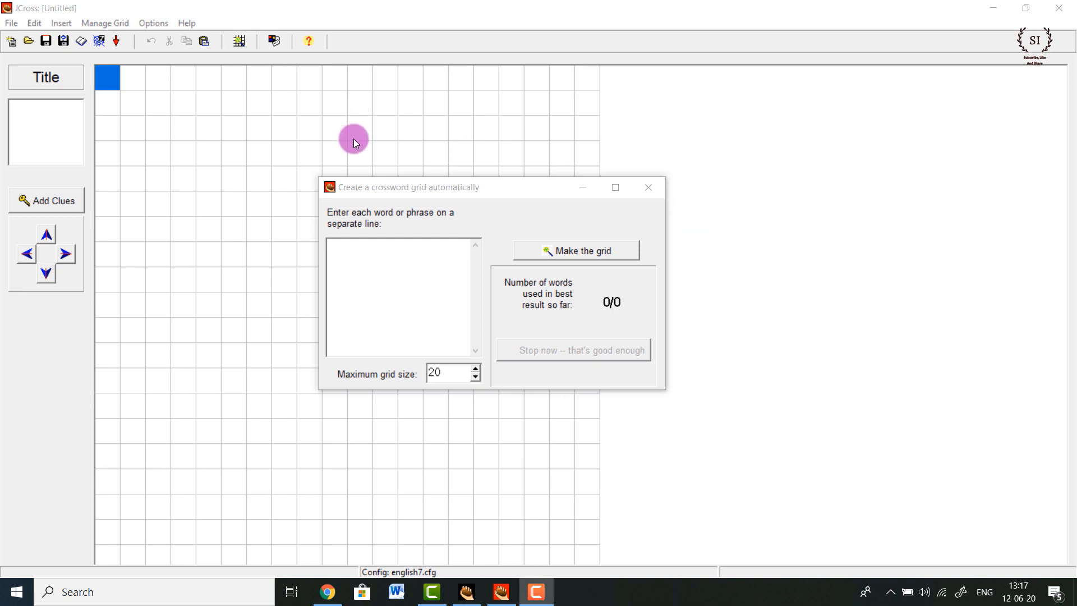
Enter Delhi, Mumbai and Ranchi on separate lines in the grid maker's word list
{"action": "left_click", "coordinate": [407, 241]}
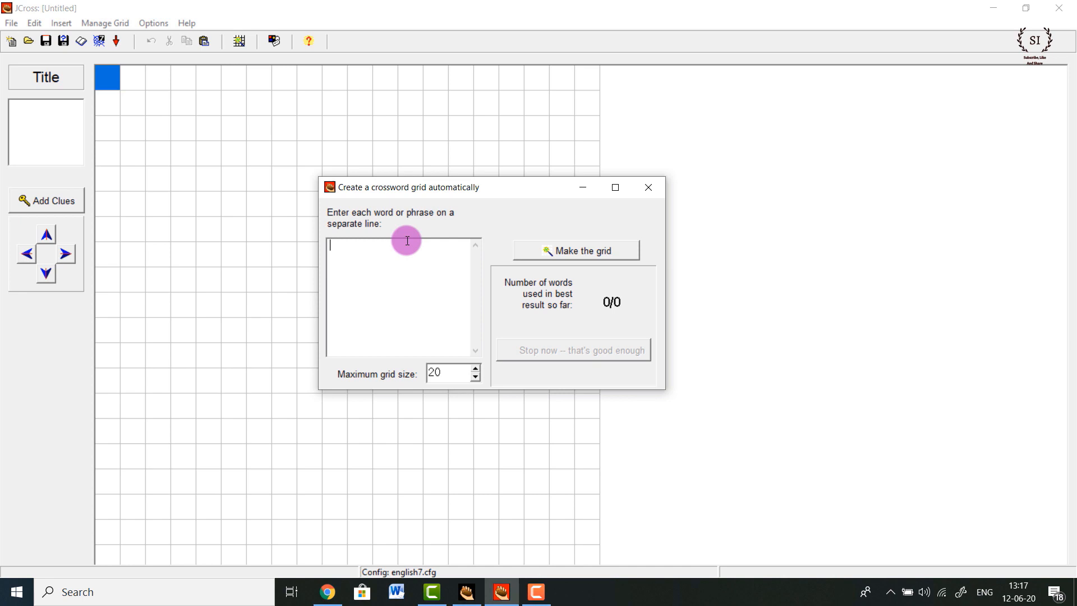
{"action": "type", "text": "Delhi "}
{"action": "type", "text": "Mumbai"}
{"action": "key", "text": "Return"}
{"action": "type", "text": "Ranchi"}
{"action": "key", "text": "Return"}
Add Kolkata, Panaji, Chennai, Gandhinagar, Hyderabad and Chandigarh to the word list, each on its own line
{"action": "type", "text": "K"}
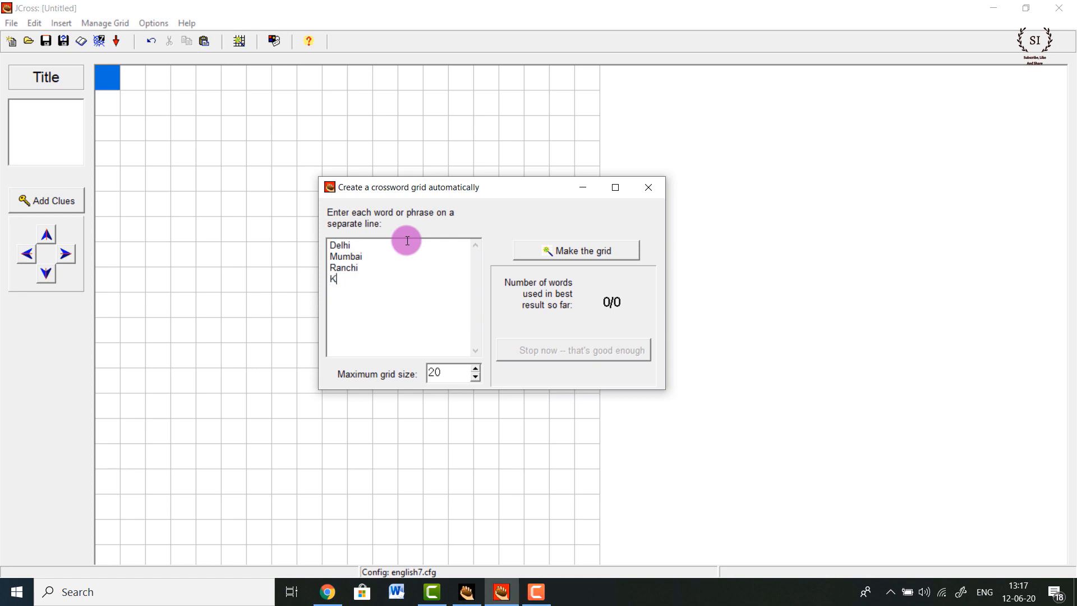
{"action": "type", "text": "olkata Pa"}
{"action": "key", "text": "BackSpace"}
{"action": "type", "text": "anaji Chennai"}
{"action": "key", "text": "Return"}
{"action": "type", "text": "Gandhinagar"}
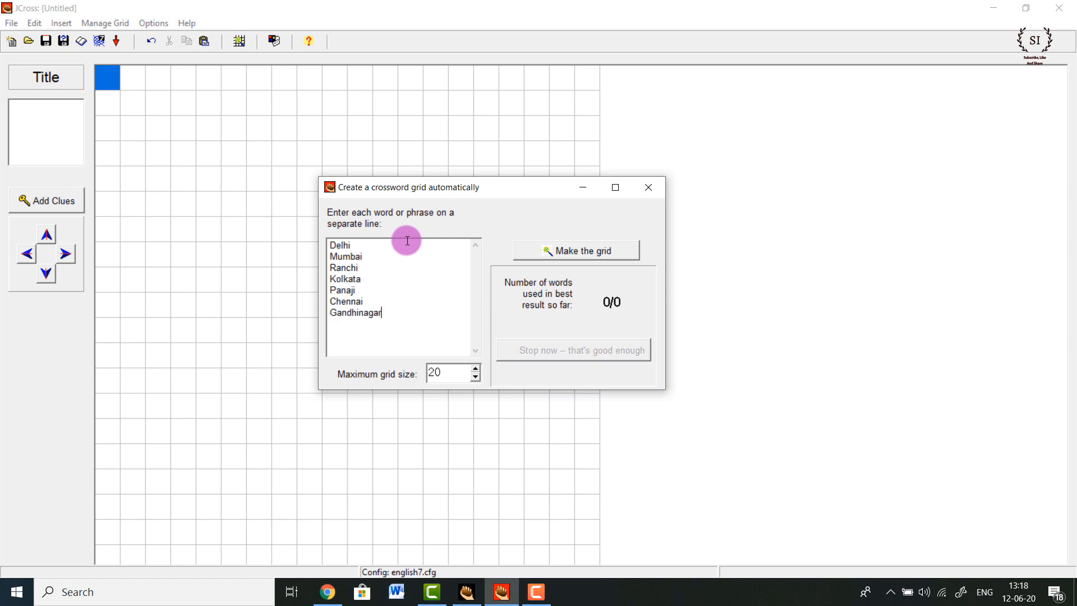
{"action": "key", "text": "Return"}
{"action": "type", "text": "Hyderabad"}
{"action": "key", "text": "Return"}
{"action": "type", "text": "Chandigarh"}
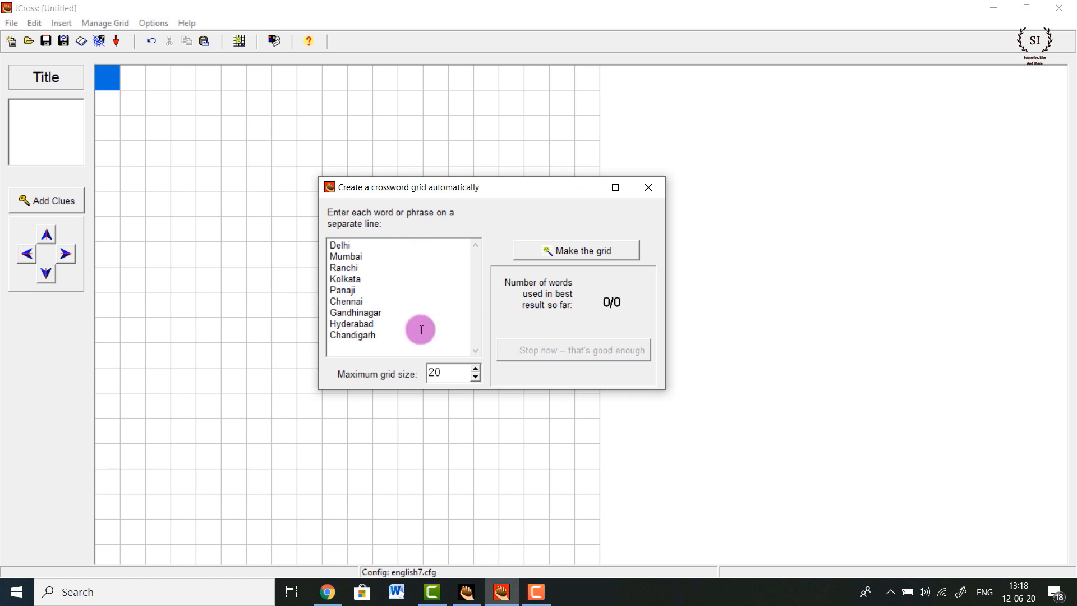
{"action": "left_click_drag", "start_coordinate": [390, 339], "coordinate": [336, 240]}
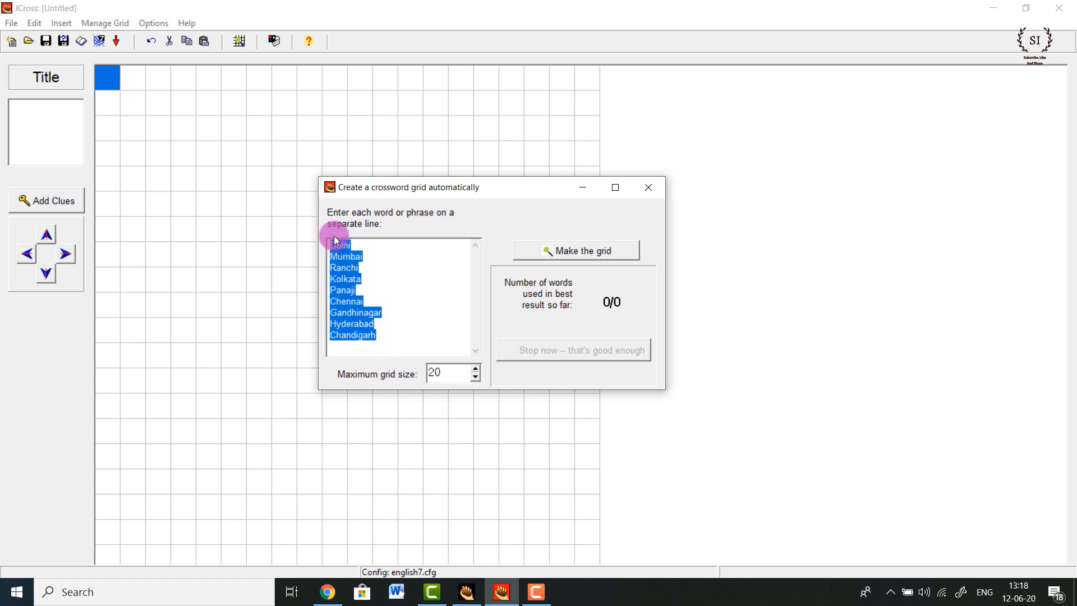
{"action": "left_click", "coordinate": [373, 300]}
{"action": "left_click_drag", "start_coordinate": [385, 339], "coordinate": [329, 231]}
{"action": "left_click", "coordinate": [423, 313]}
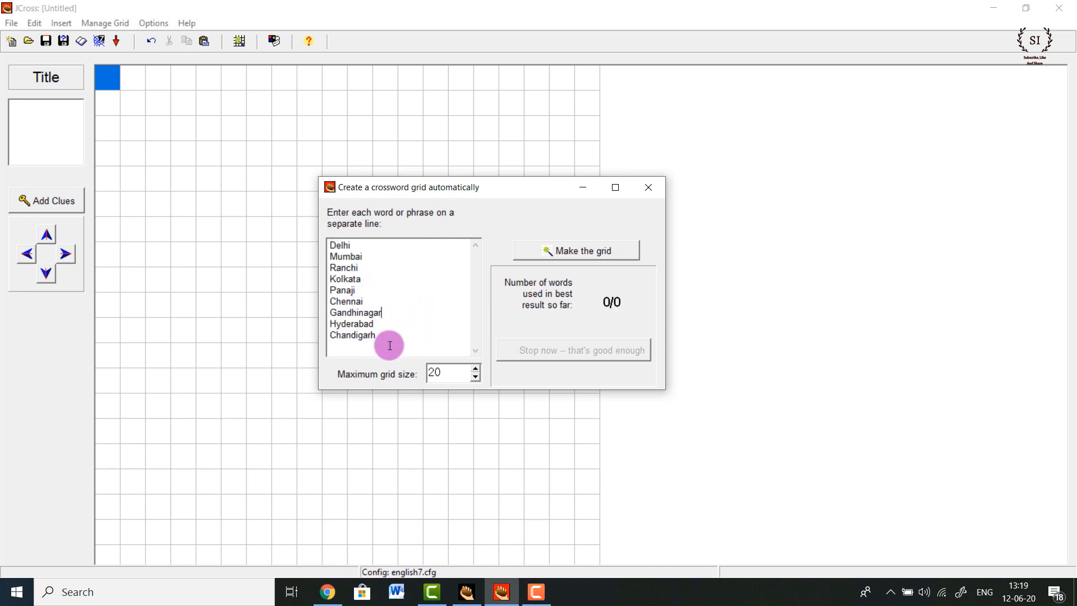
{"action": "left_click_drag", "start_coordinate": [390, 345], "coordinate": [329, 231]}
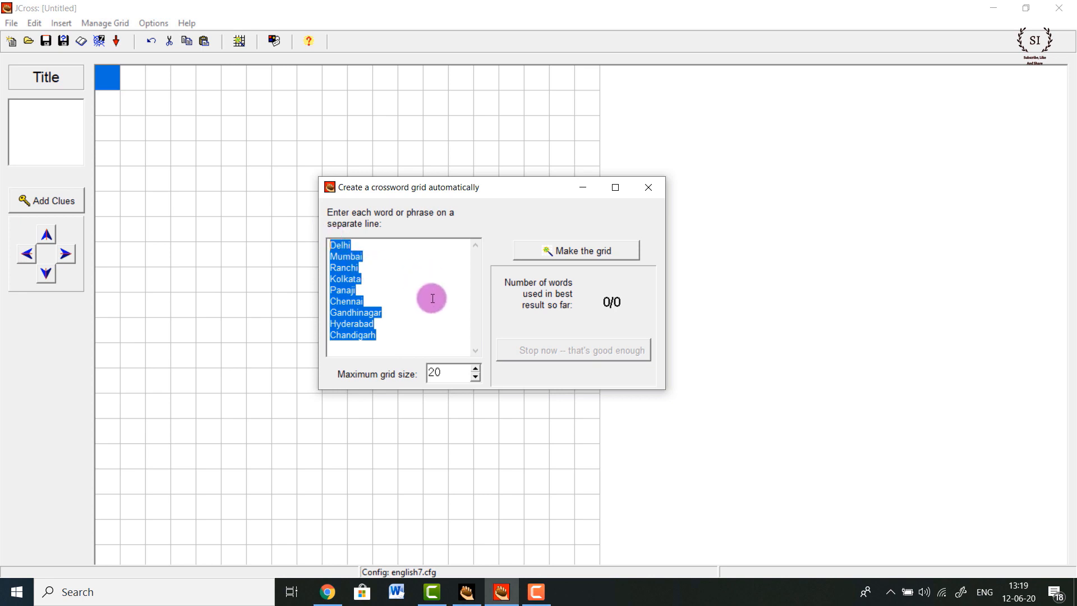
{"action": "left_click", "coordinate": [434, 322]}
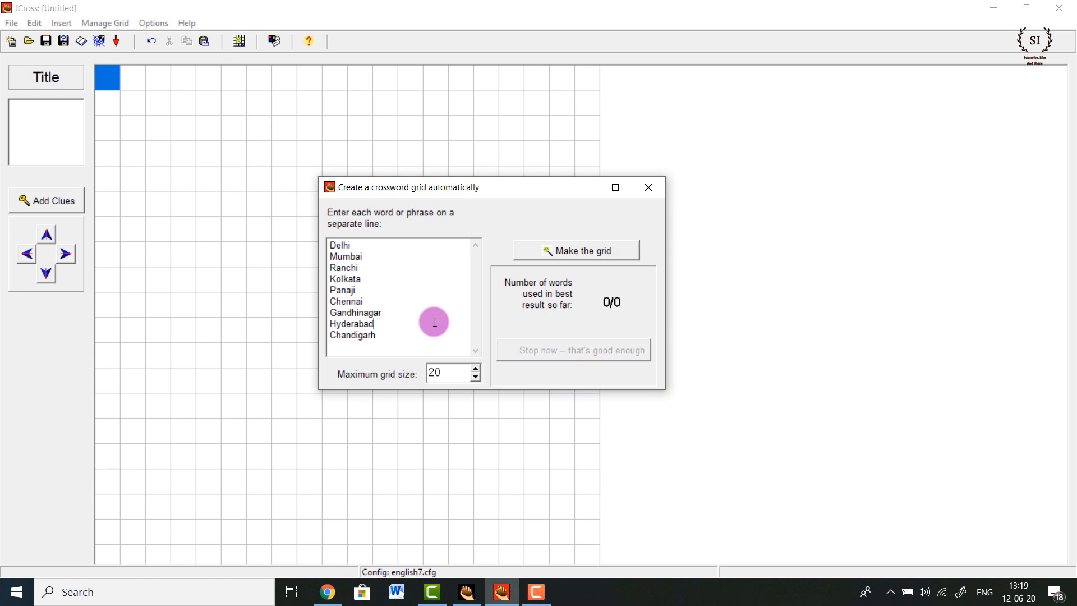
Generate the crossword grid from the word list and open the clue editor
{"action": "left_click", "coordinate": [601, 250]}
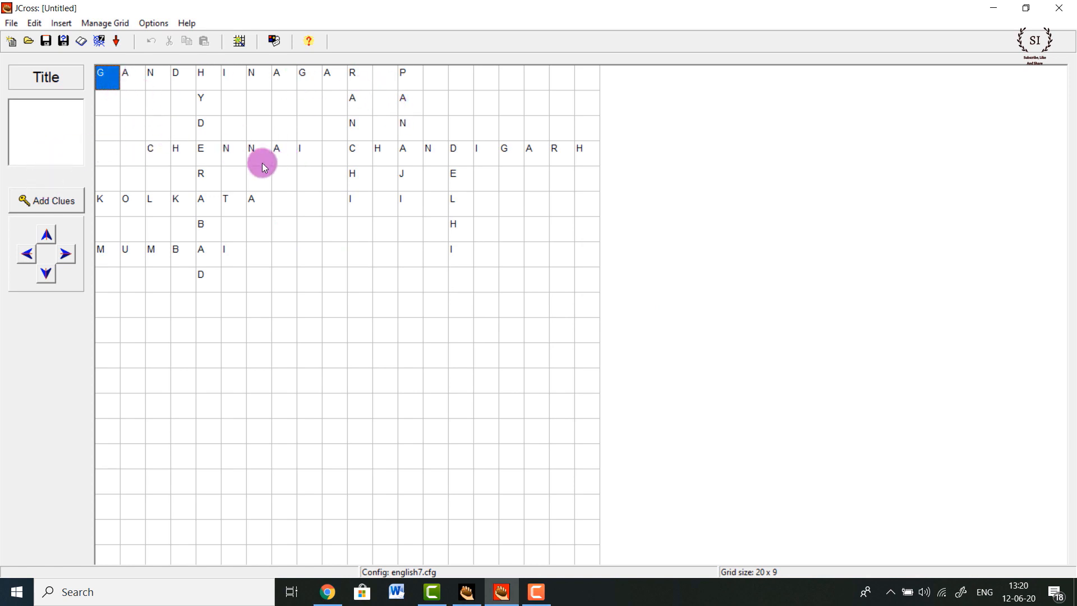
{"action": "left_click", "coordinate": [40, 207]}
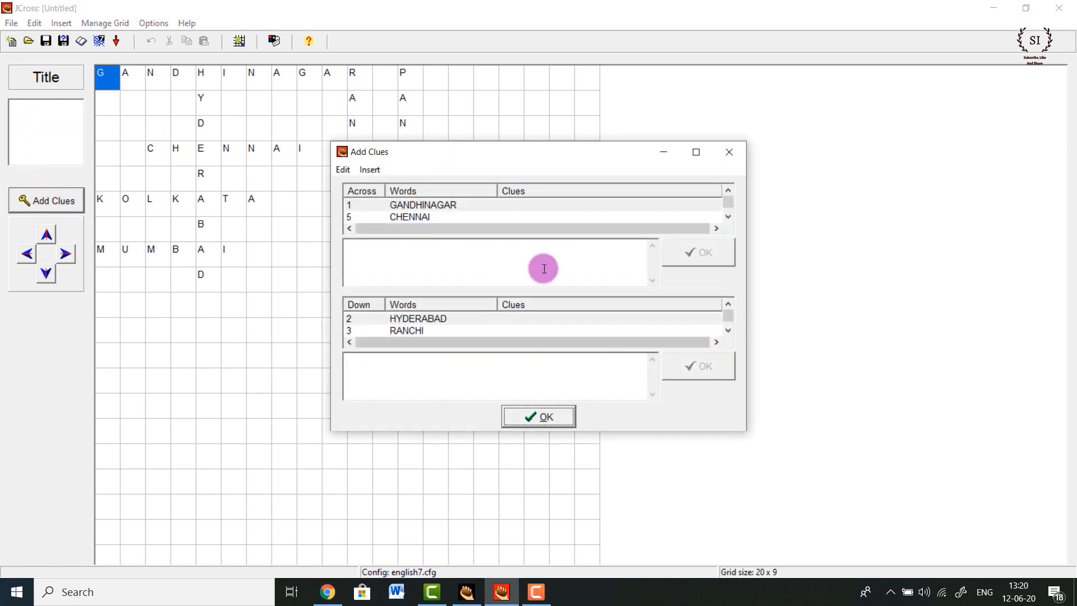
Save the clue "Capital of Gujarat" for the across word GANDHINAGAR
{"action": "left_click", "coordinate": [432, 207]}
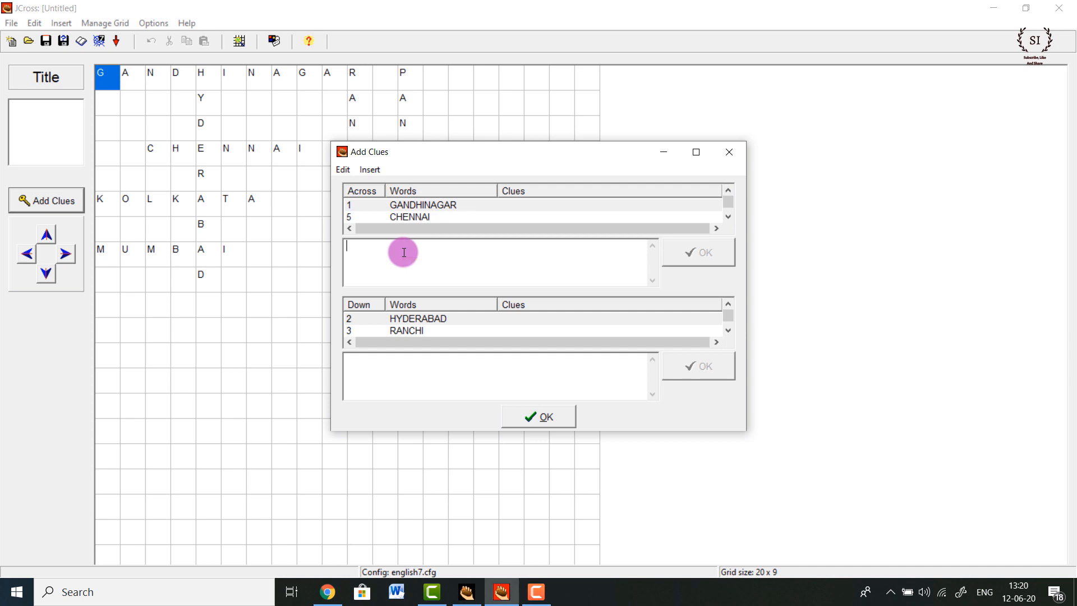
{"action": "type", "text": "Capital of Gujrat"}
{"action": "left_click_drag", "start_coordinate": [415, 247], "coordinate": [344, 248]}
{"action": "key", "text": "Home"}
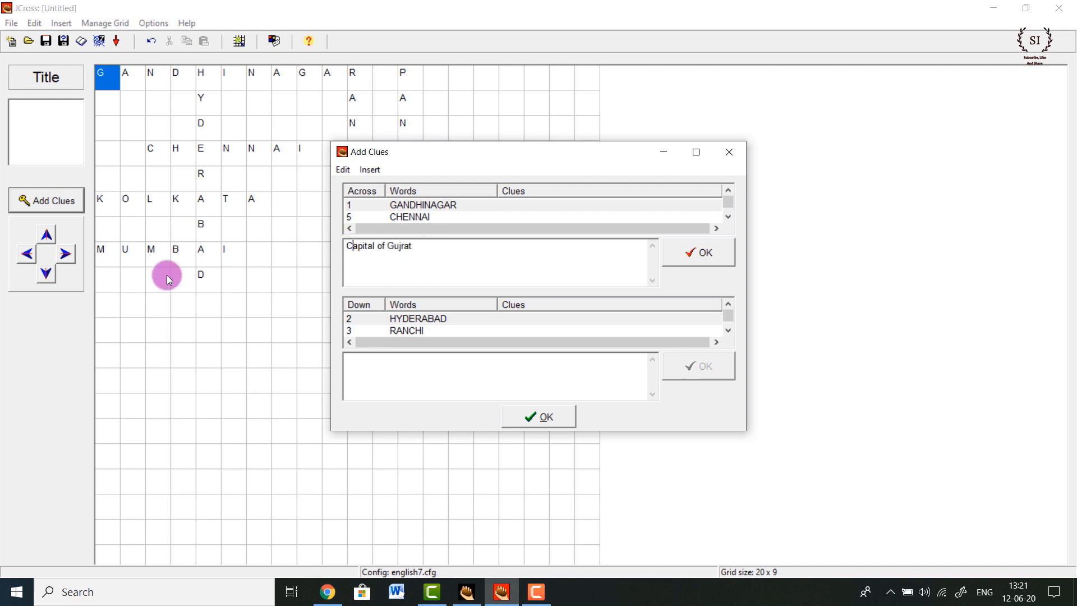
{"action": "key", "text": "Delete"}
{"action": "type", "text": "C"}
{"action": "key", "text": "Right"}
{"action": "type", "text": "a"}
{"action": "left_click", "coordinate": [681, 257]}
Save the clue "Capital of Tamilnadu" for the across word CHENNAI
{"action": "left_click", "coordinate": [409, 217]}
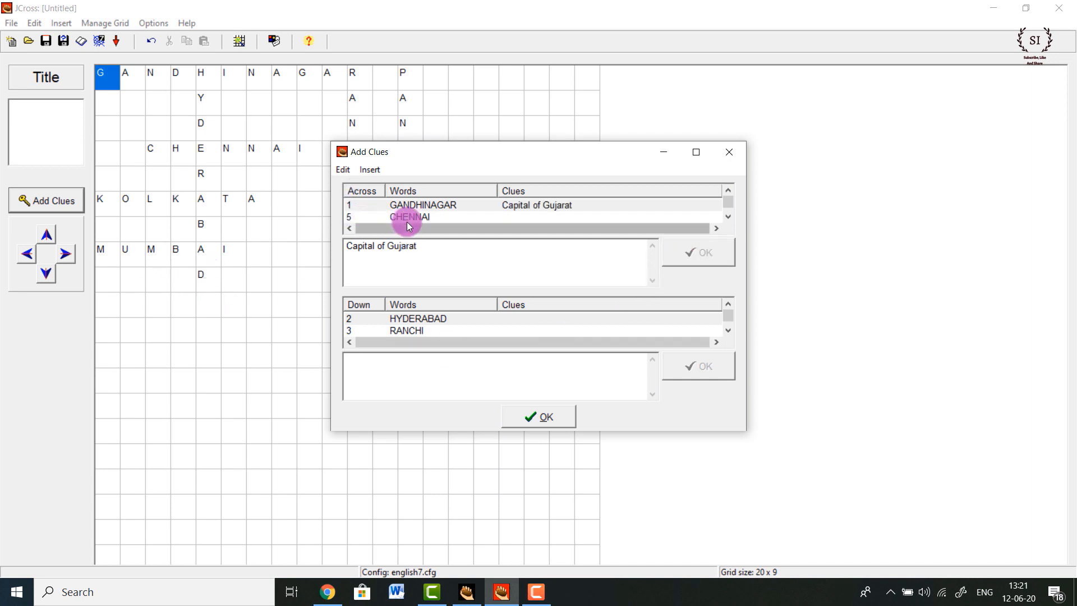
{"action": "scroll", "coordinate": [409, 216], "scroll_direction": "down", "scroll_amount": 1}
{"action": "scroll", "coordinate": [409, 217], "scroll_direction": "up", "scroll_amount": 1}
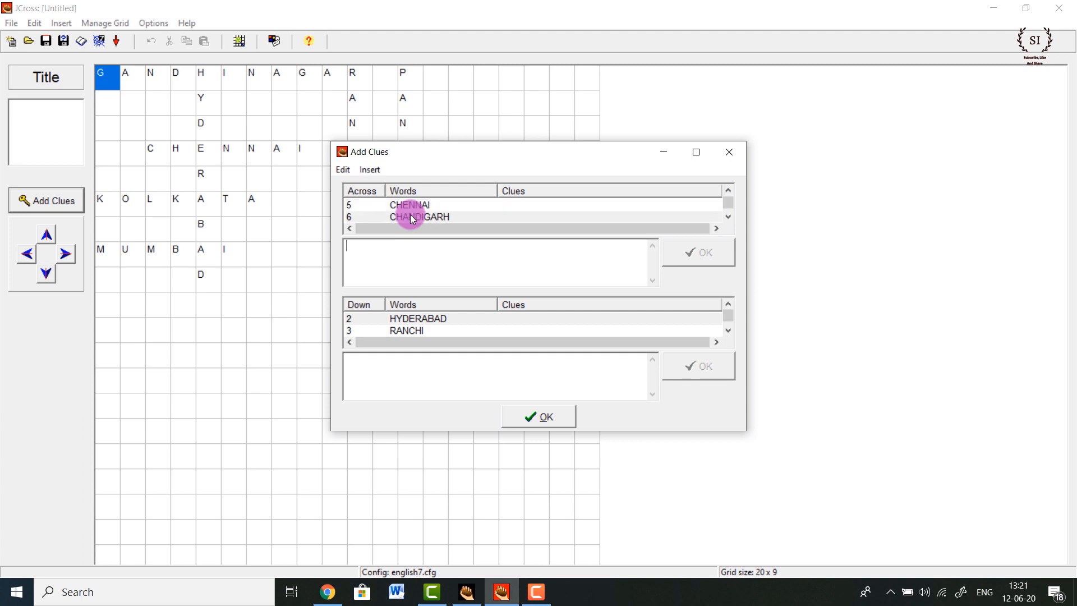
{"action": "left_click", "coordinate": [414, 206]}
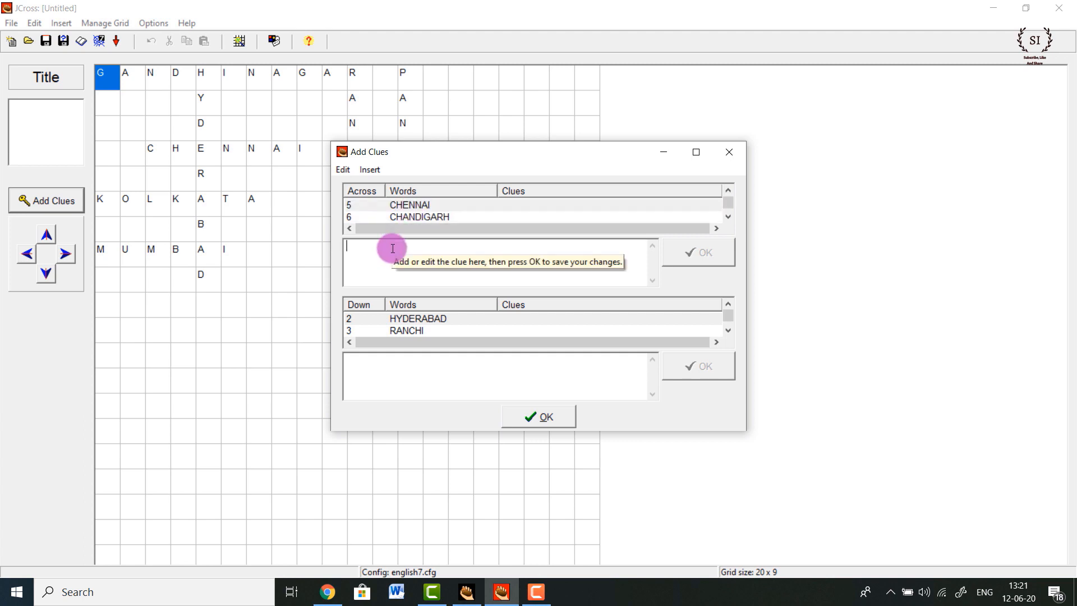
{"action": "type", "text": "Ca"}
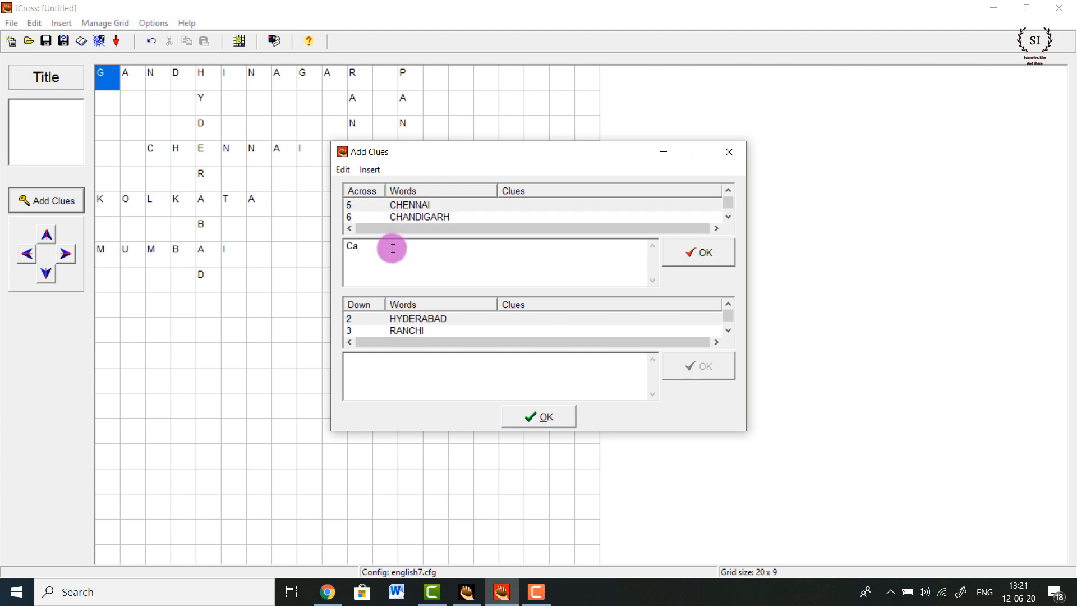
{"action": "type", "text": "pital of Tamilnadu"}
{"action": "left_click", "coordinate": [694, 249]}
Add a clue beginning "Capital of Hary" for the across word CHANDIGARH and save "West Bengal" for KOLKATA
{"action": "left_click", "coordinate": [436, 218]}
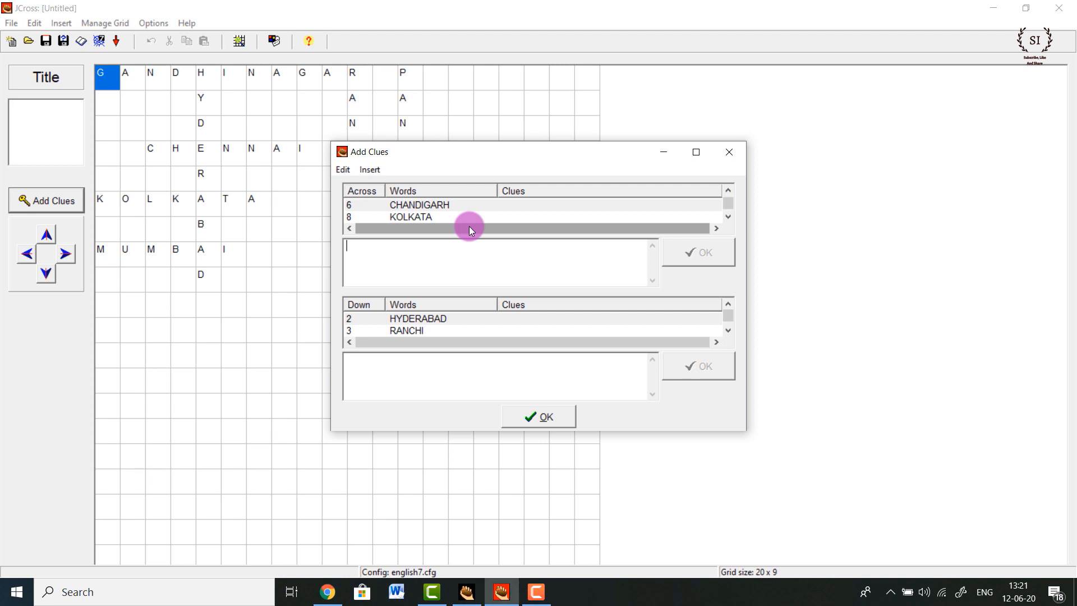
{"action": "type", "text": "Capital of Hary"}
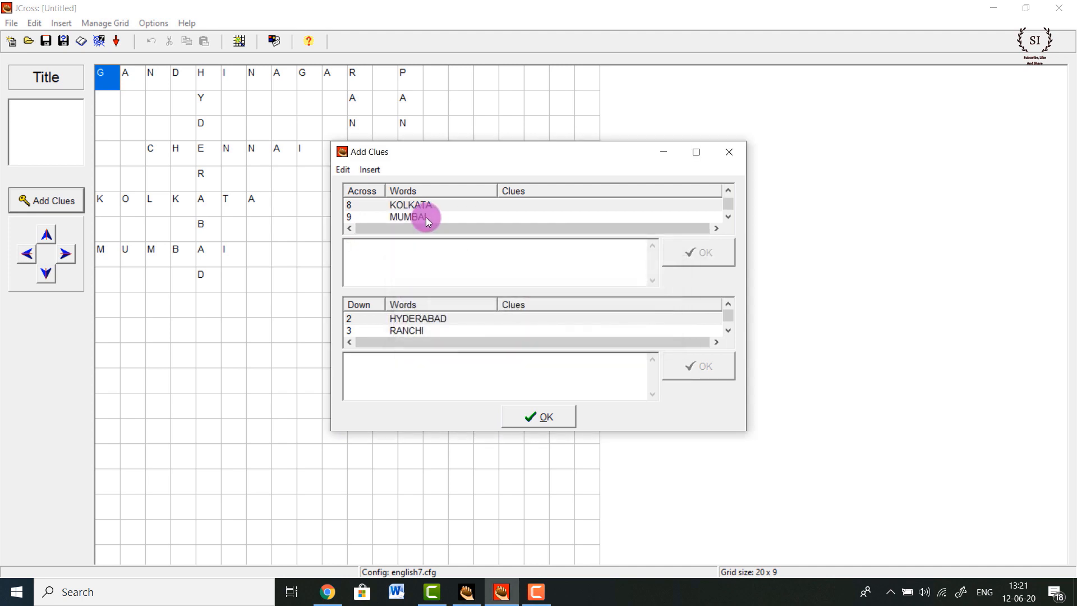
{"action": "left_click", "coordinate": [426, 217]}
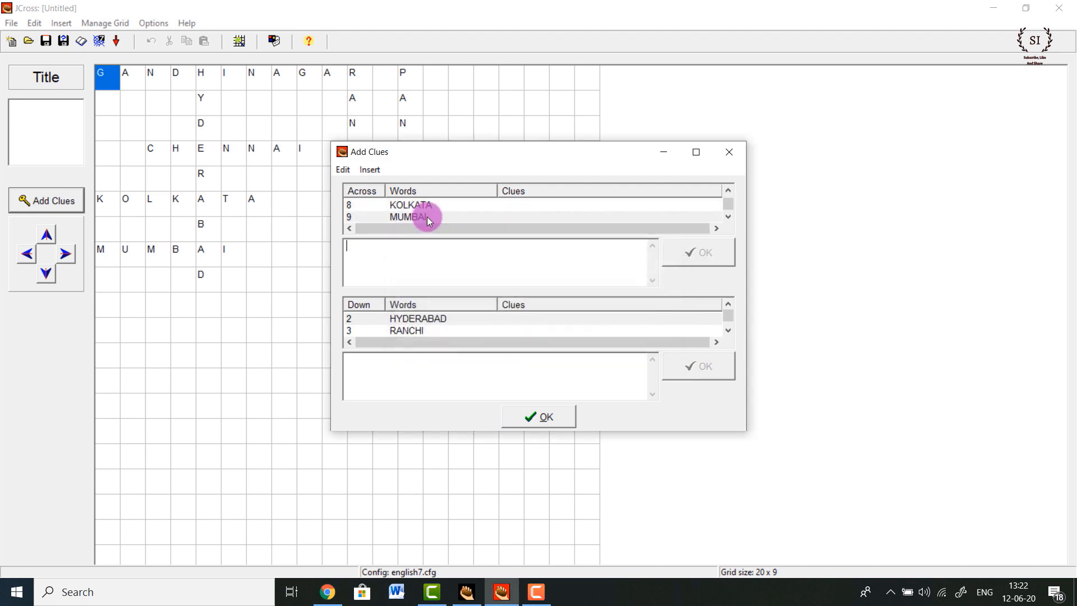
{"action": "scroll", "coordinate": [436, 208], "scroll_direction": "up", "scroll_amount": 1}
{"action": "left_click", "coordinate": [439, 204]}
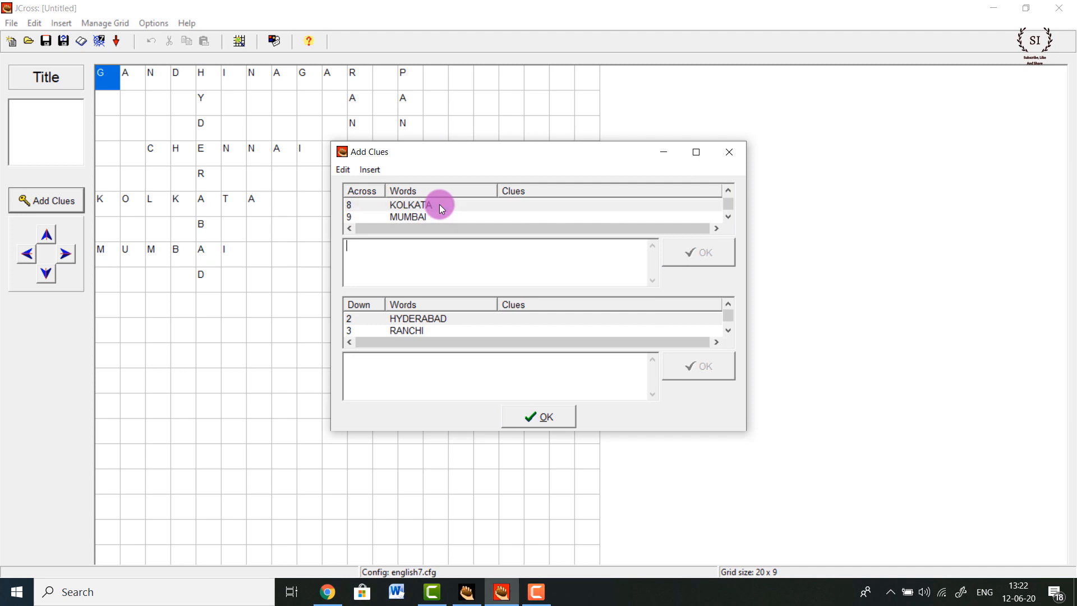
{"action": "type", "text": "West Bengal"}
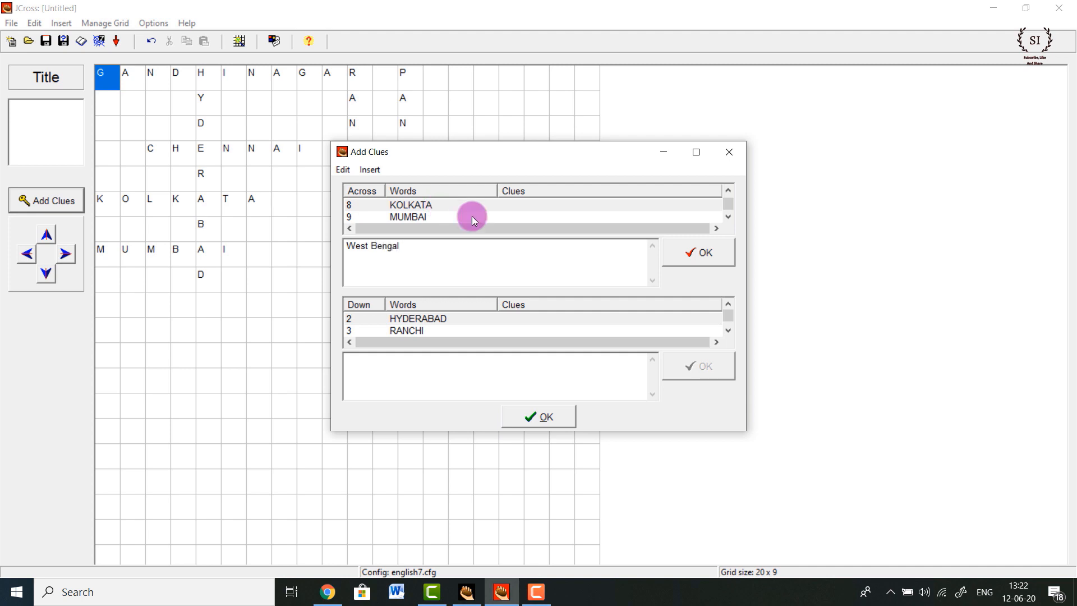
{"action": "left_click", "coordinate": [429, 217]}
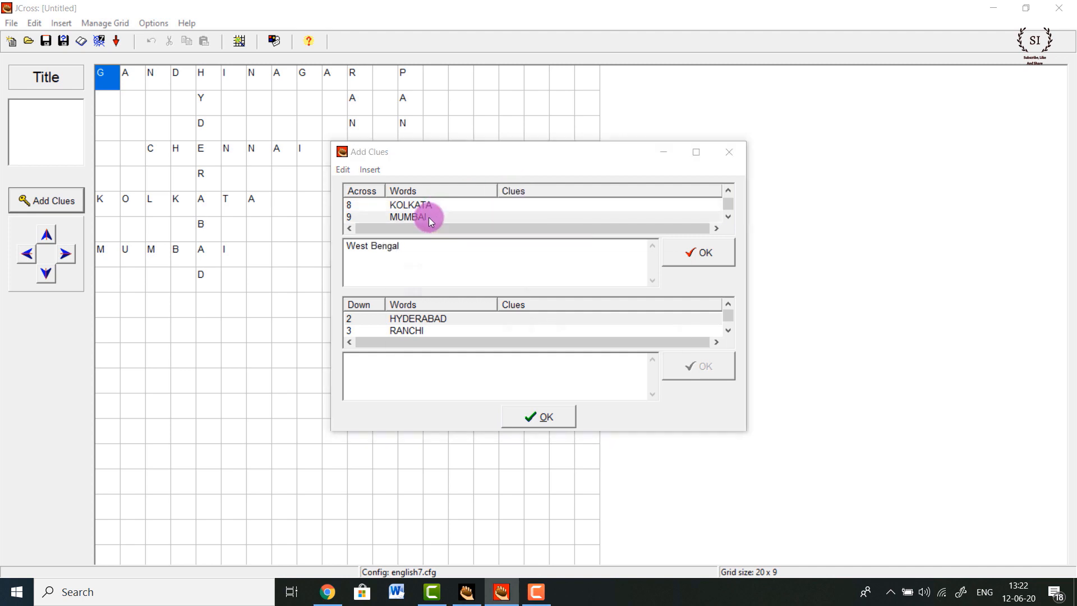
{"action": "left_click", "coordinate": [507, 327]}
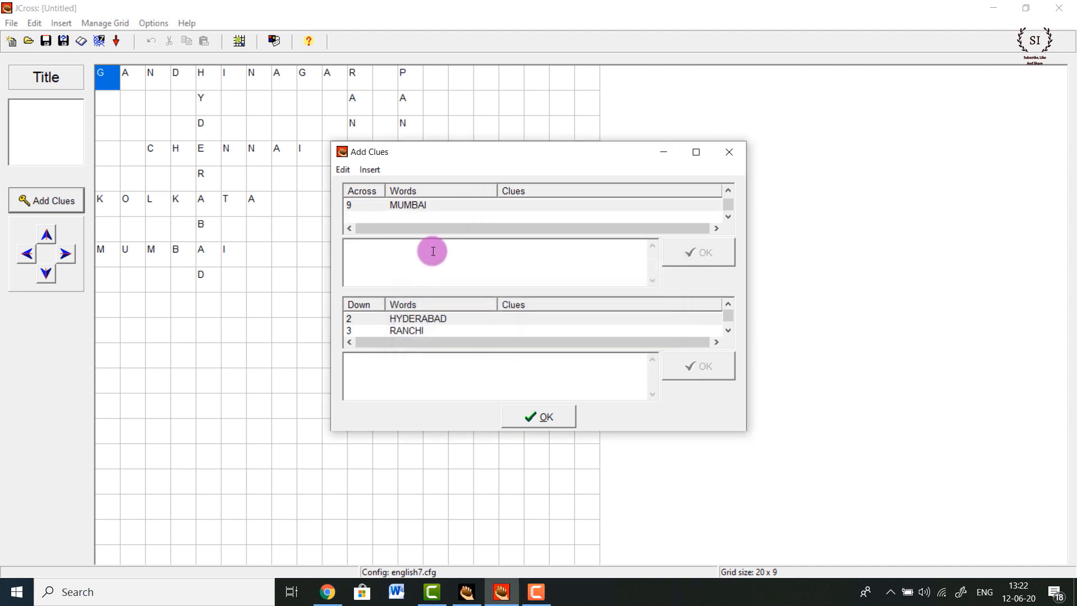
Save the clue "Maharashtra" for the across word MUMBAI and enter "Andhra Pradesh" for the down word HYDERABAD
{"action": "type", "text": "Maharashtra"}
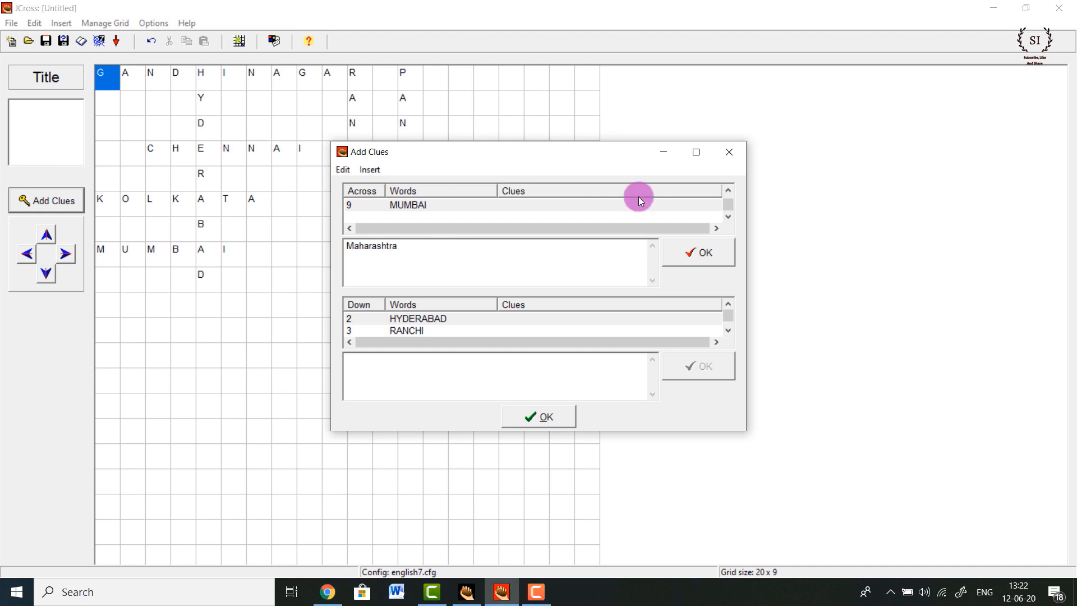
{"action": "left_click", "coordinate": [700, 258]}
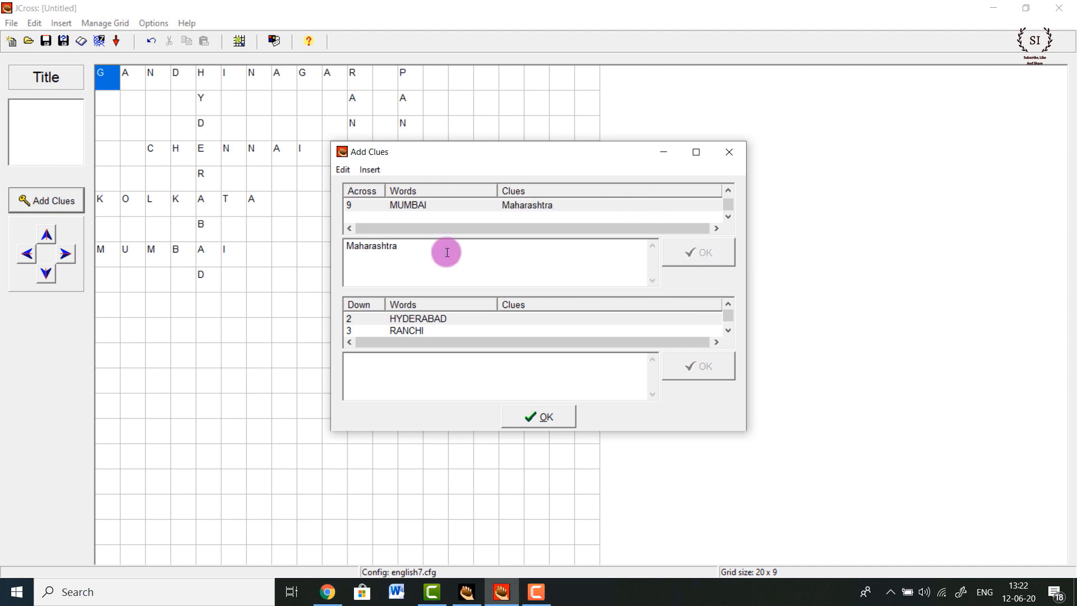
{"action": "left_click", "coordinate": [463, 319]}
{"action": "type", "text": "Andhra Pradesh"}
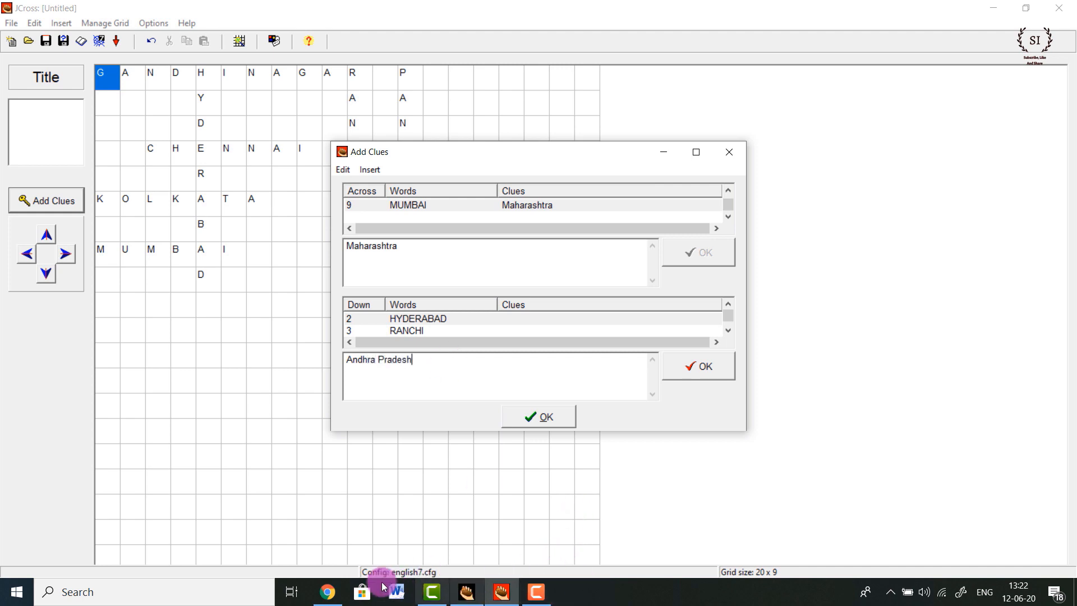
Switch to Chrome, search Google for "capital of andhra pradesh", and return to the crossword's clue editor
{"action": "left_click", "coordinate": [327, 592]}
{"action": "double_click", "coordinate": [182, 81]}
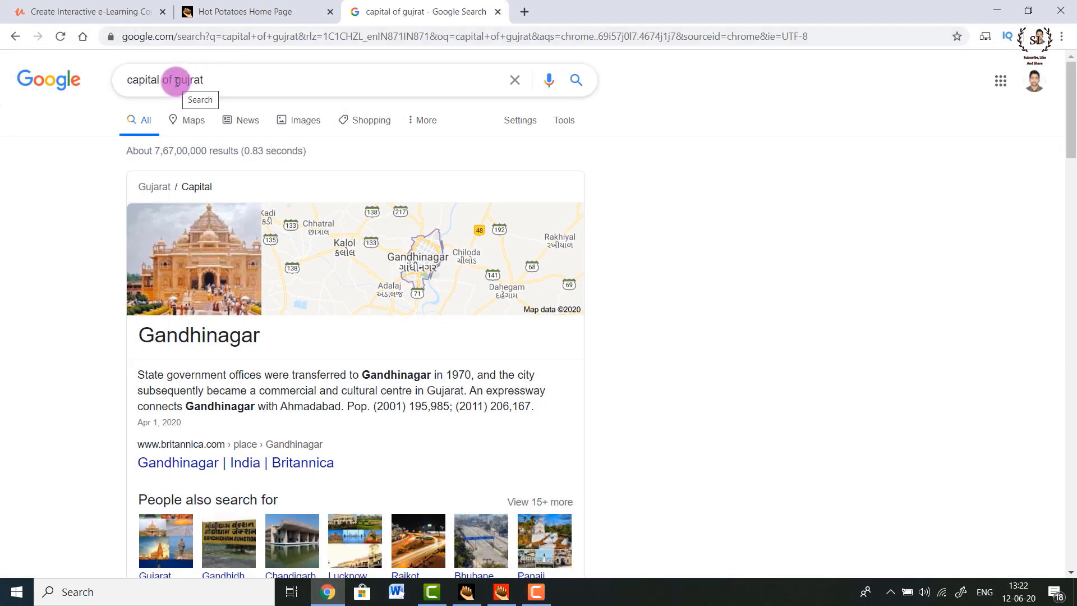
{"action": "type", "text": "andhra"}
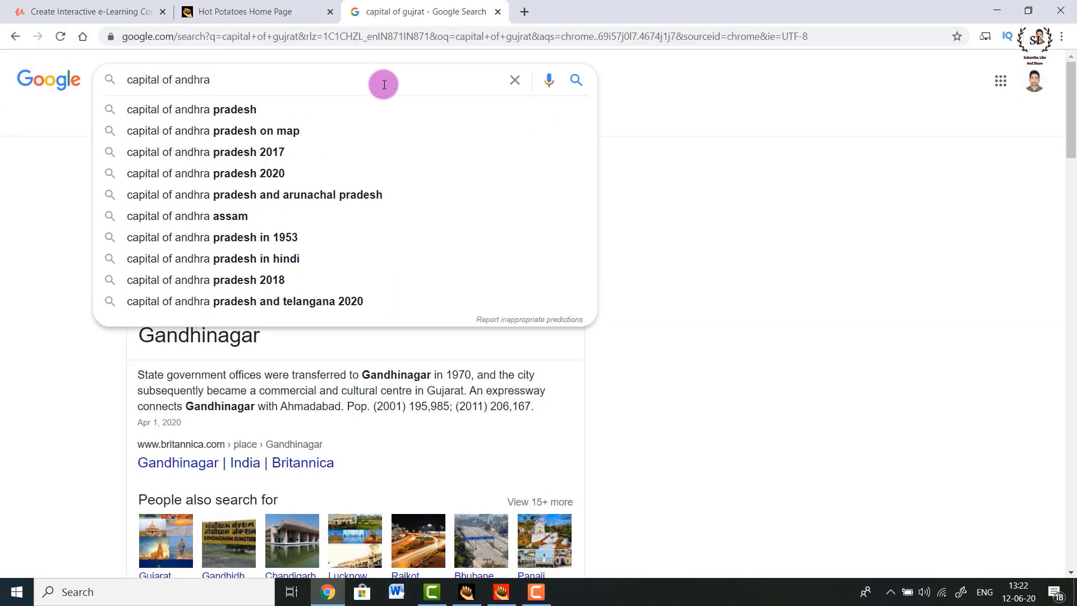
{"action": "key", "text": "Down"}
{"action": "key", "text": "Return"}
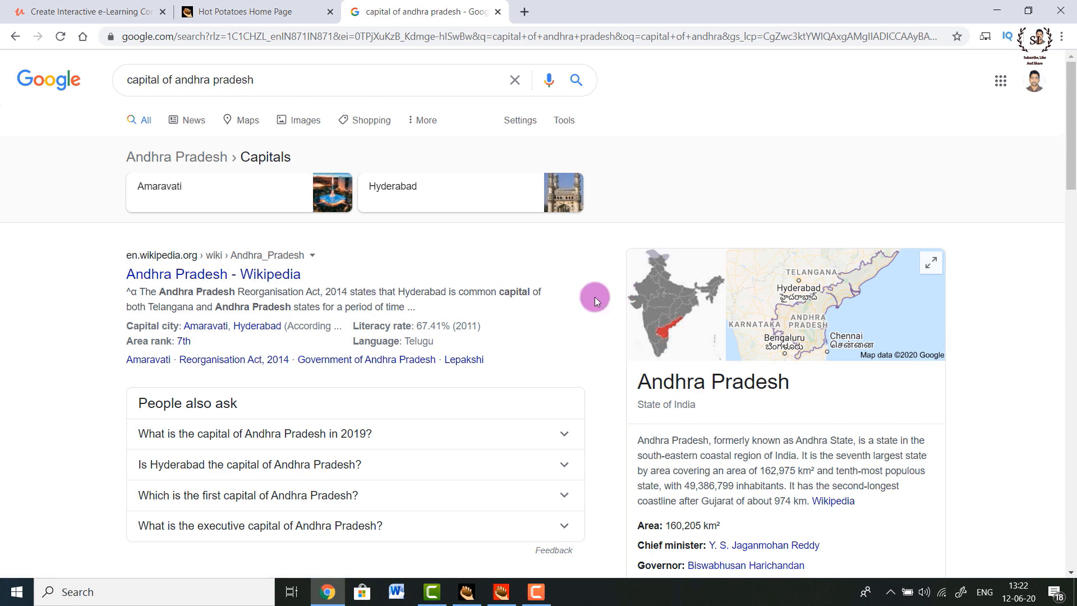
{"action": "left_click", "coordinate": [1000, 8]}
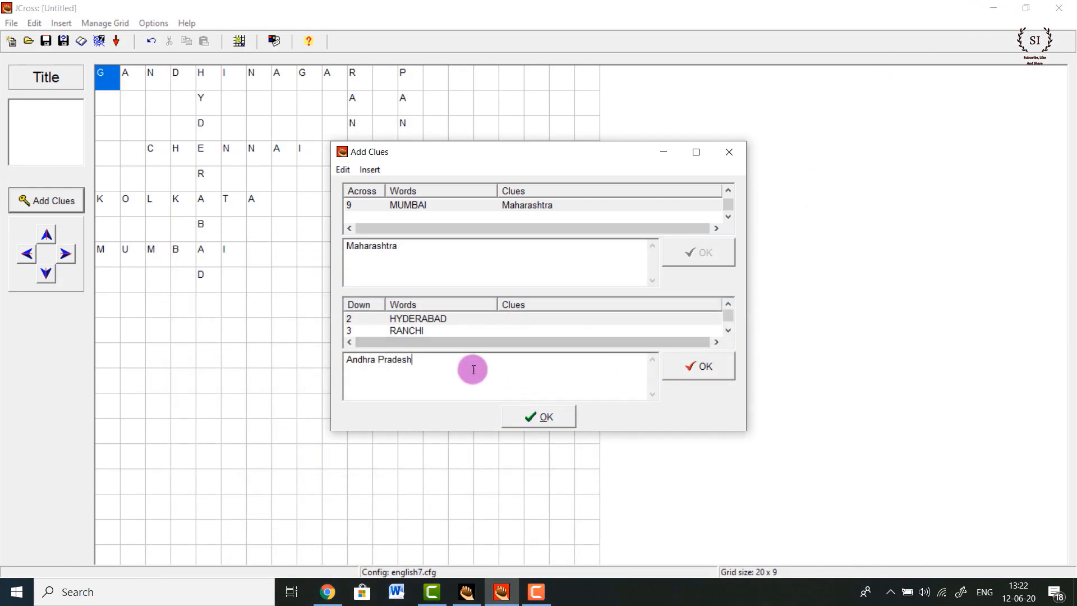
Save the entered clue for the down word HYDERABAD and add the clue "Jharkhand" for RANCHI
{"action": "left_click", "coordinate": [416, 319]}
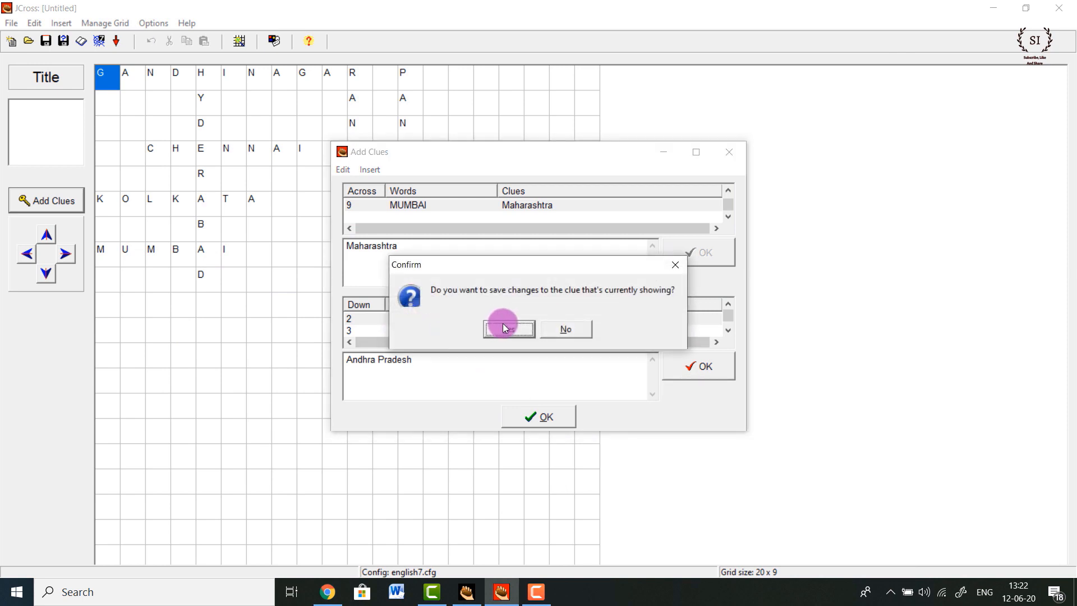
{"action": "left_click", "coordinate": [504, 328]}
{"action": "left_click", "coordinate": [548, 330]}
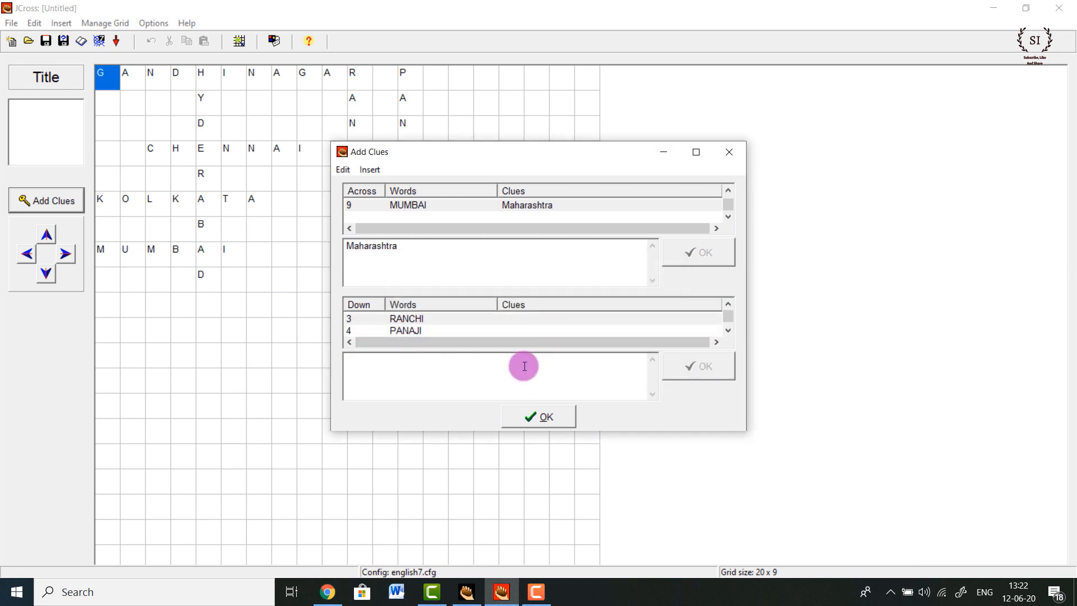
{"action": "type", "text": "Jharkhand"}
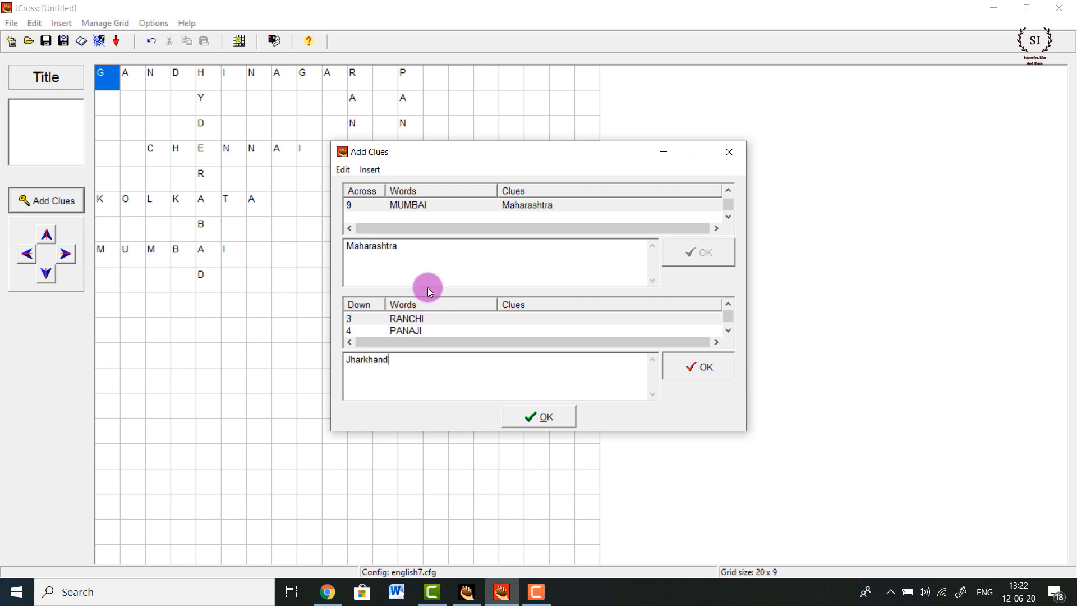
{"action": "left_click", "coordinate": [508, 331]}
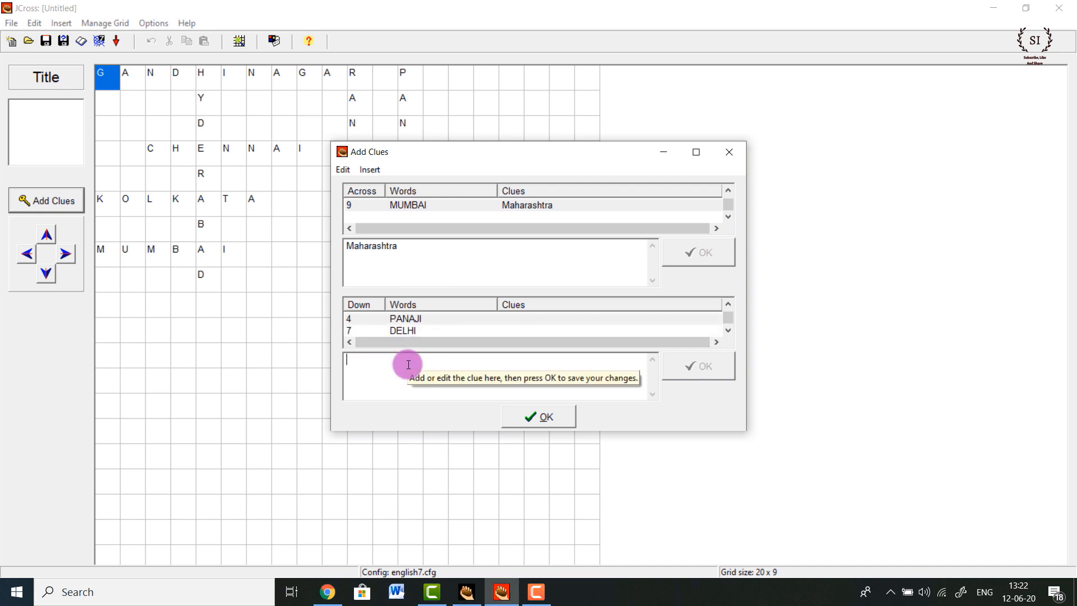
Save the clues "Goa" for PANAJI and "Delhi" for DELHI, and close the clue editor
{"action": "type", "text": "Goa"}
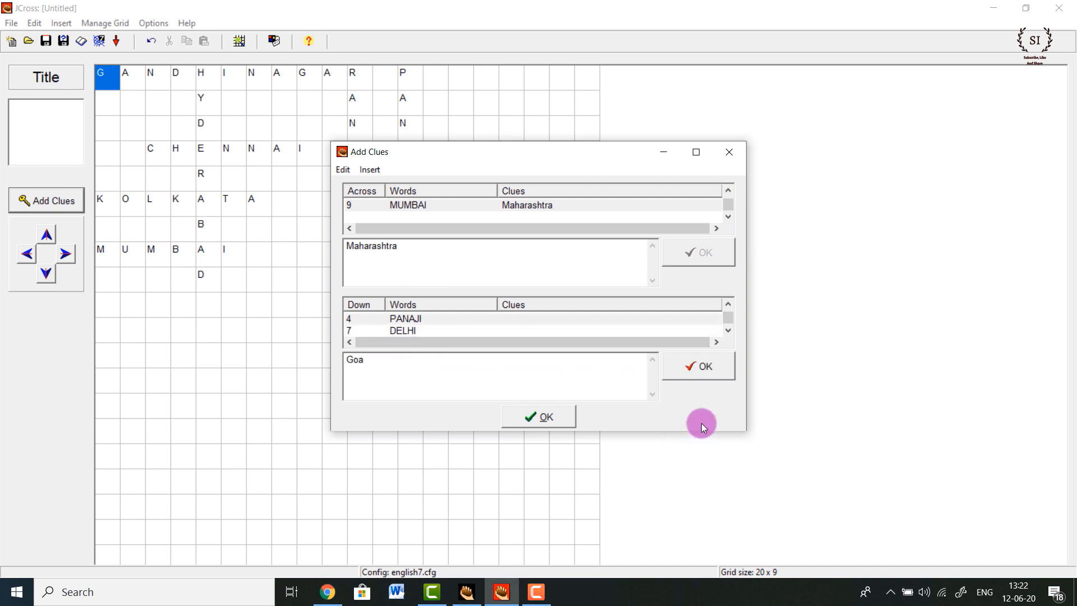
{"action": "left_click", "coordinate": [702, 366]}
{"action": "left_click", "coordinate": [513, 331]}
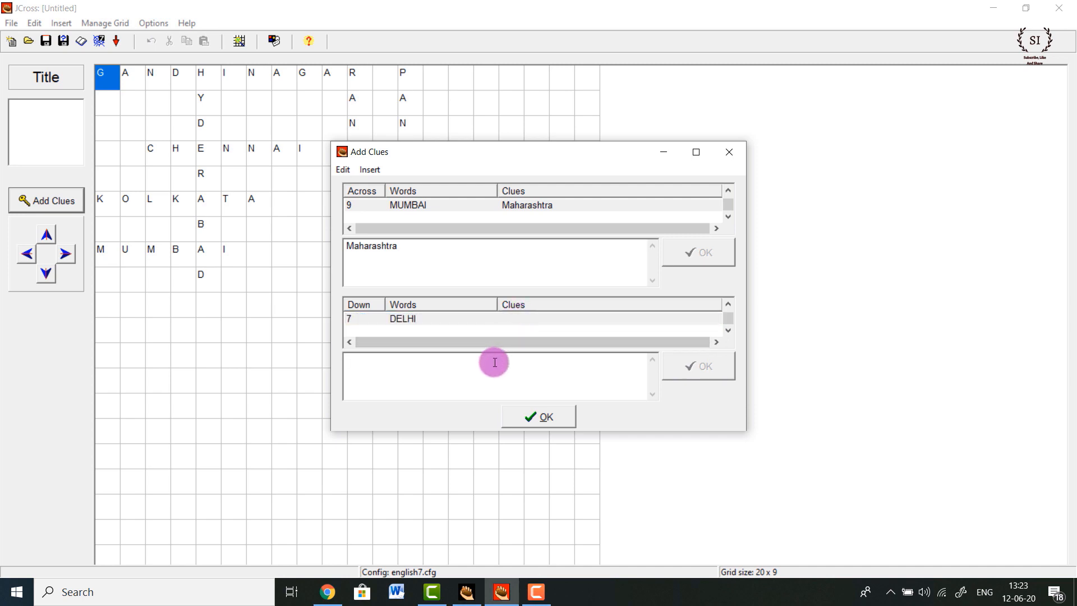
{"action": "type", "text": "Delhi"}
{"action": "left_click", "coordinate": [682, 371]}
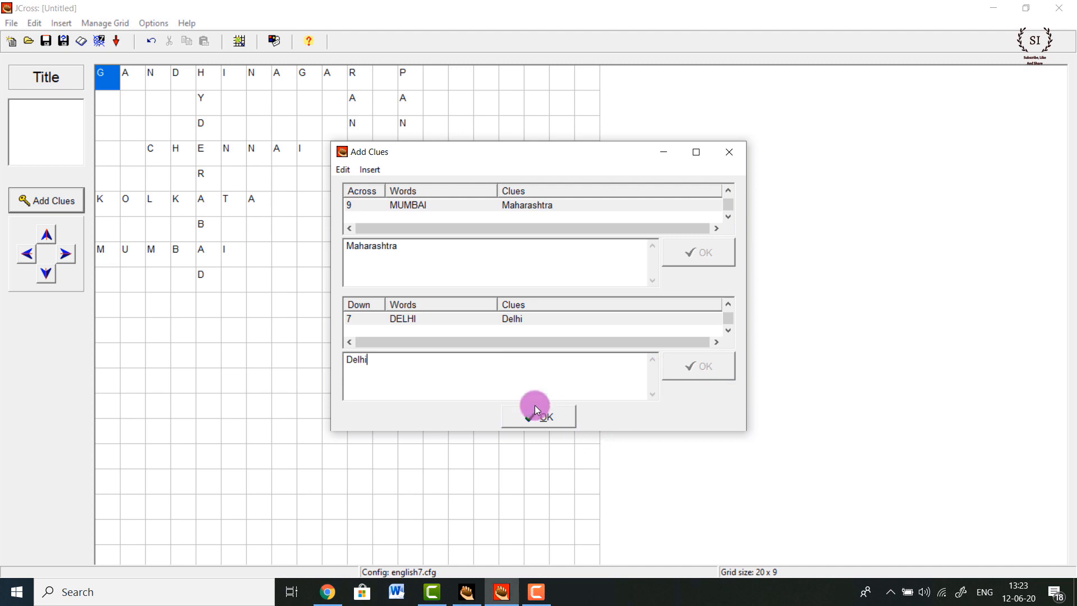
{"action": "left_click", "coordinate": [560, 419]}
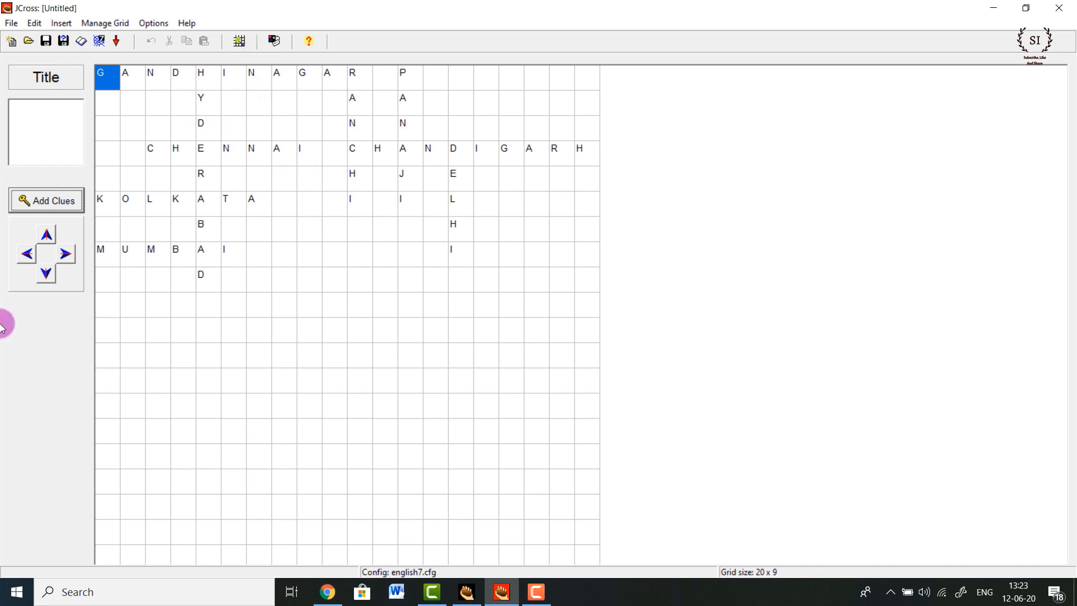
Open the output configuration and set the exercise subtitle to "States And Capitals"
{"action": "left_click", "coordinate": [157, 22]}
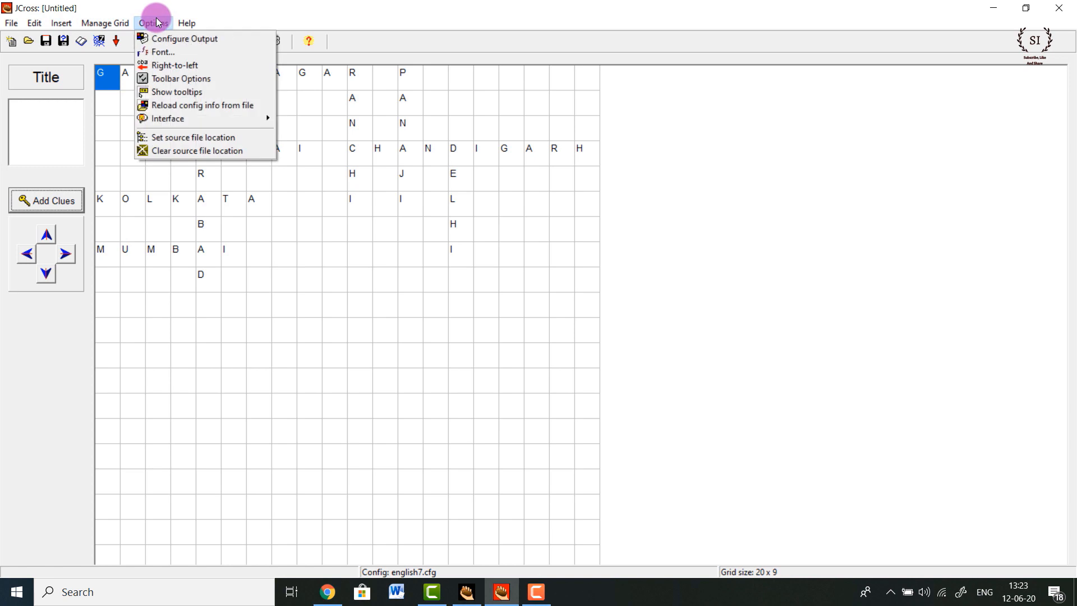
{"action": "left_click", "coordinate": [213, 41]}
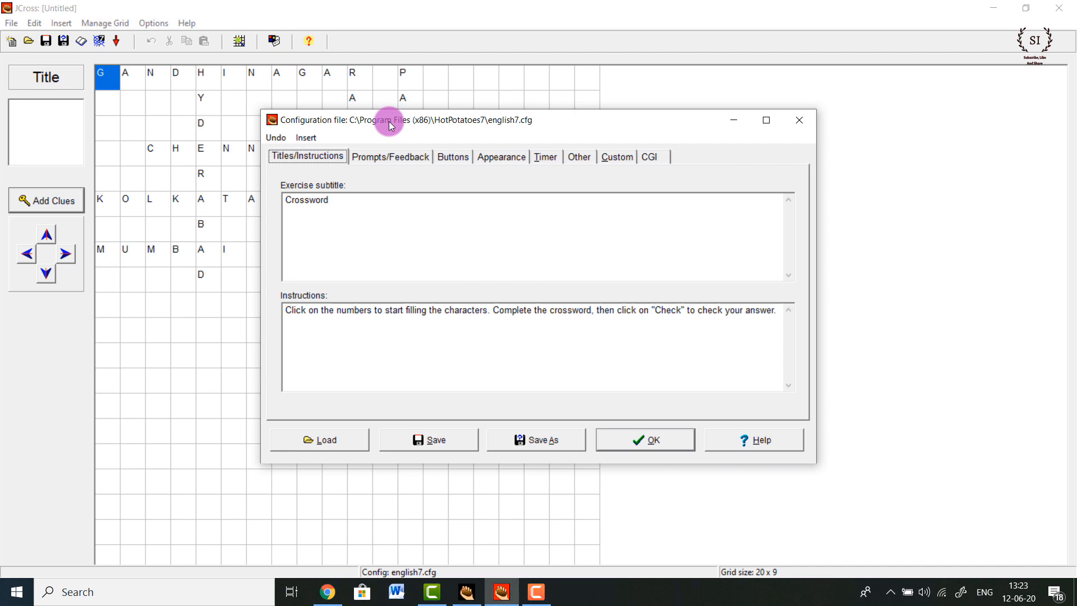
{"action": "left_click_drag", "start_coordinate": [391, 125], "coordinate": [504, 124]}
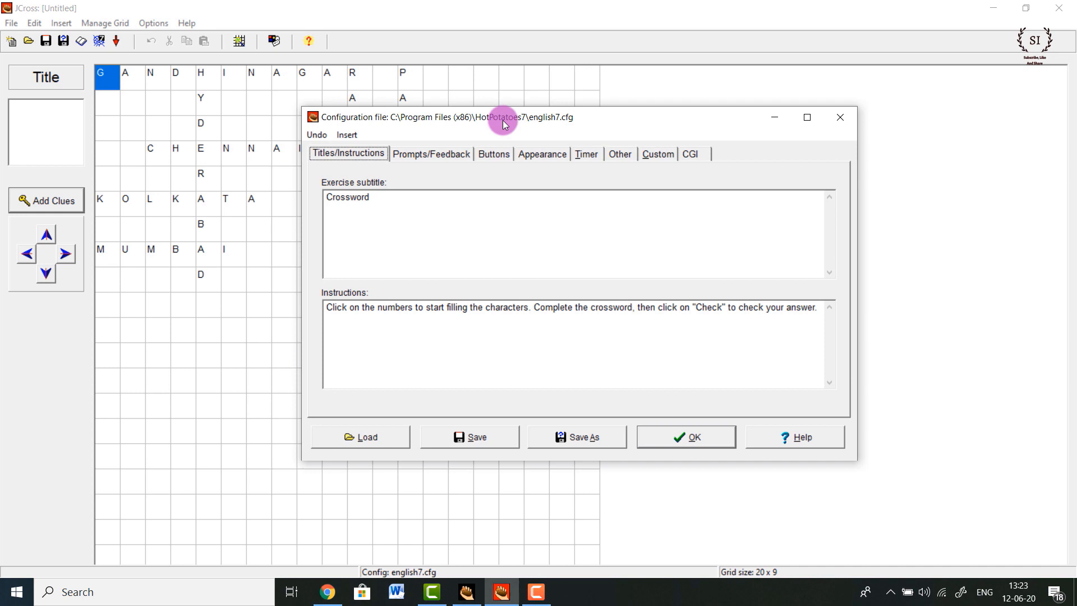
{"action": "left_click_drag", "start_coordinate": [503, 121], "coordinate": [502, 121]}
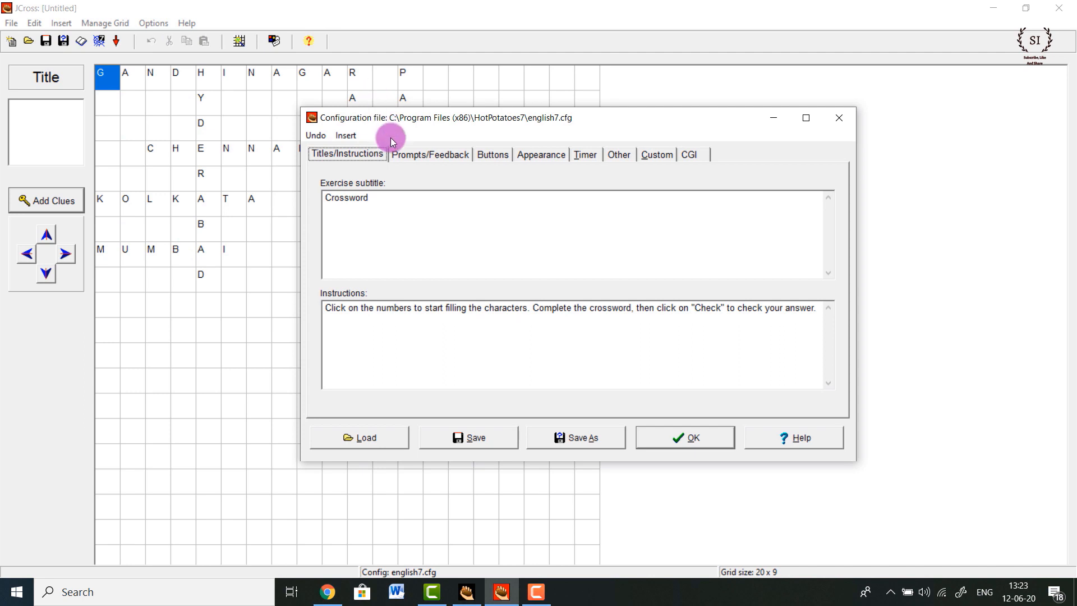
{"action": "left_click_drag", "start_coordinate": [395, 199], "coordinate": [322, 198]}
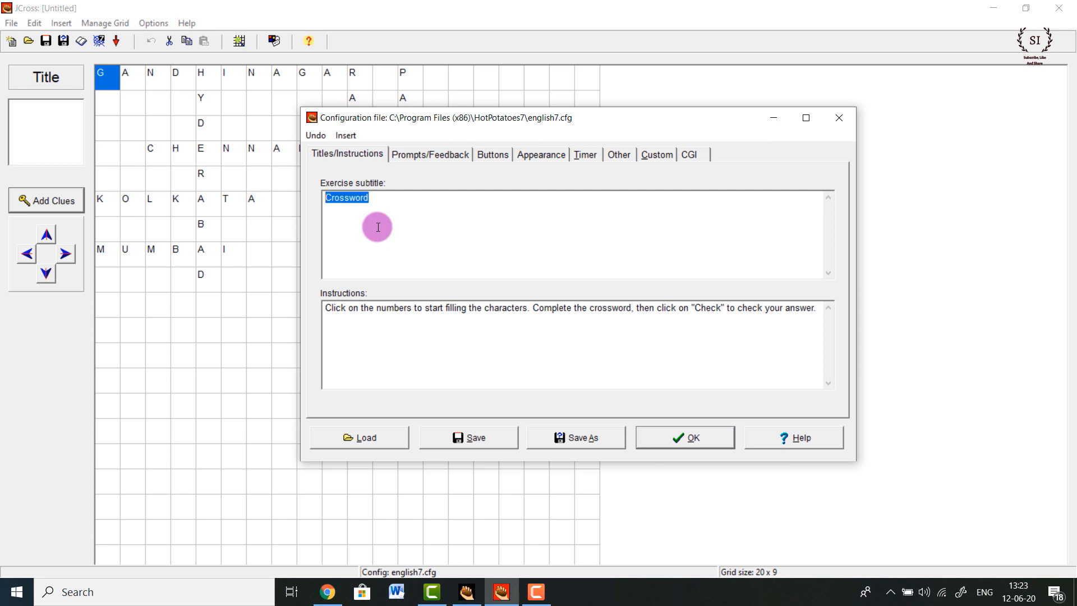
{"action": "type", "text": "Capit"}
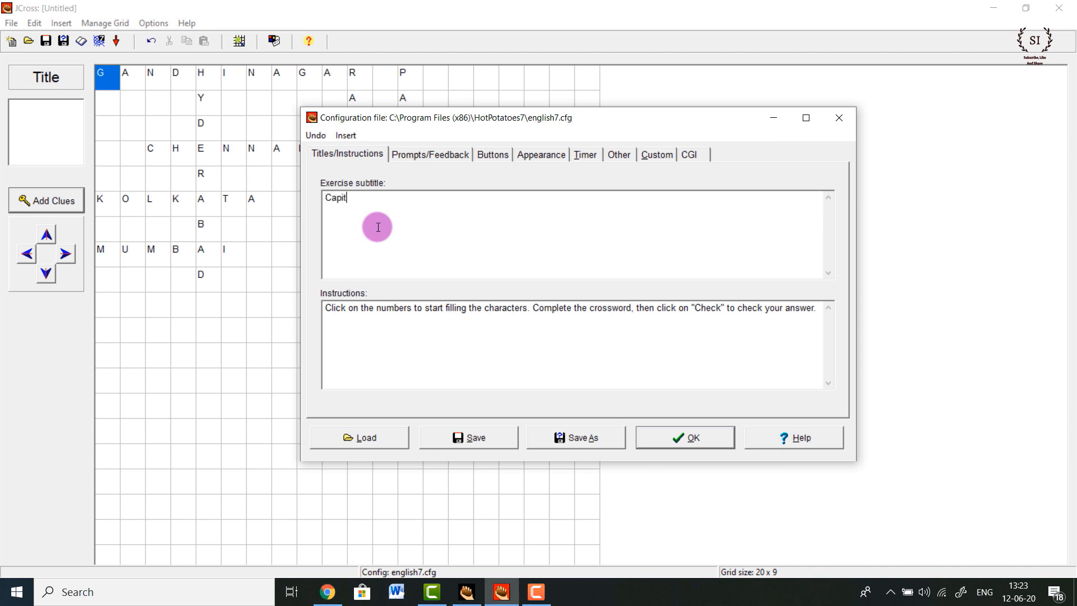
{"action": "type", "text": "a"}
{"action": "key", "text": "BackSpace"}
{"action": "key", "text": "BackSpace"}
{"action": "key", "text": "BackSpace"}
{"action": "key", "text": "BackSpace"}
{"action": "key", "text": "BackSpace"}
{"action": "type", "text": "StTE"}
{"action": "key", "text": "BackSpace"}
{"action": "key", "text": "BackSpace"}
{"action": "key", "text": "BackSpace"}
Review the exercise instructions and the prompt and feedback texts for correct answers, incorrect answers, added letters and the score
{"action": "left_click", "coordinate": [450, 315]}
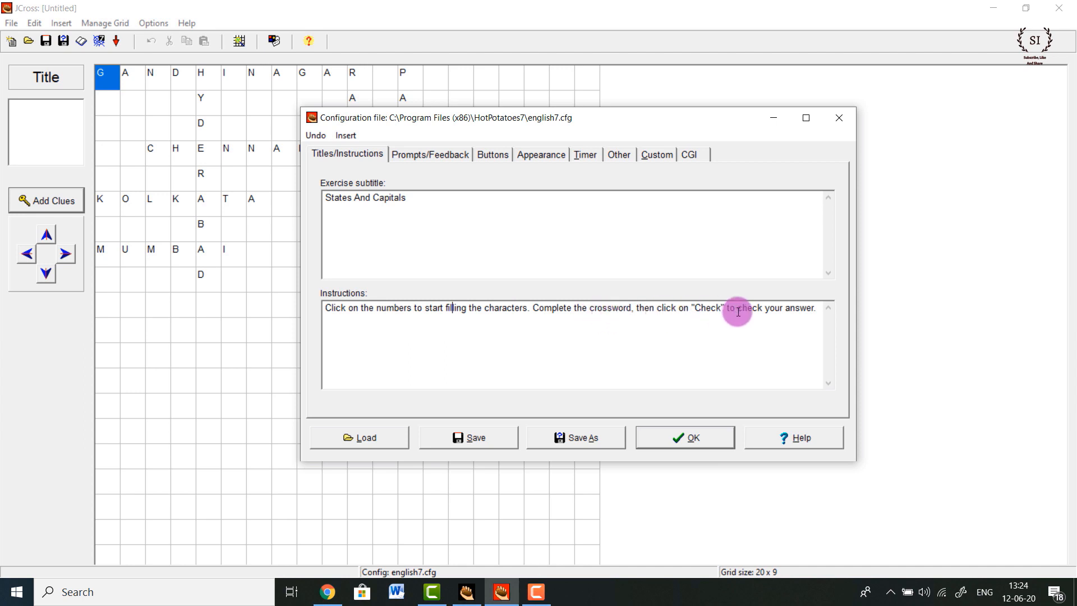
{"action": "left_click", "coordinate": [436, 153]}
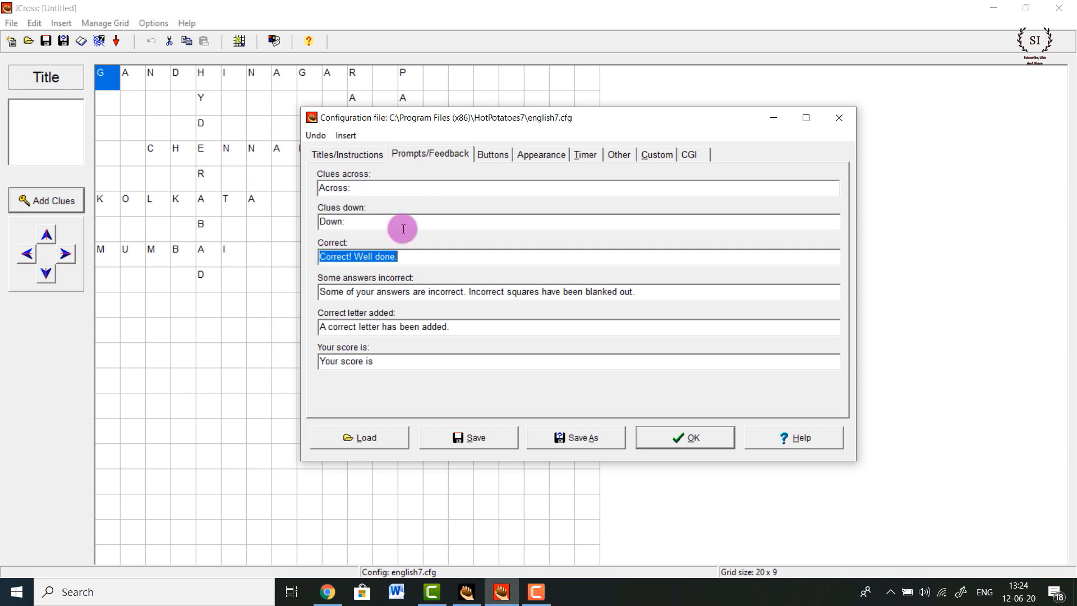
{"action": "left_click_drag", "start_coordinate": [407, 259], "coordinate": [292, 251]}
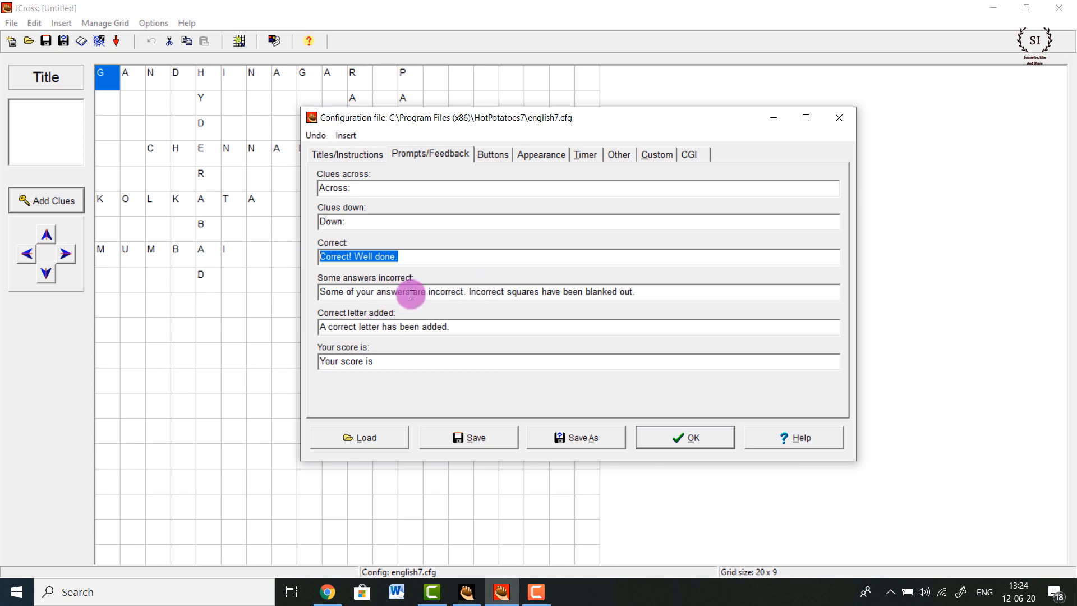
{"action": "left_click_drag", "start_coordinate": [675, 291], "coordinate": [322, 301]}
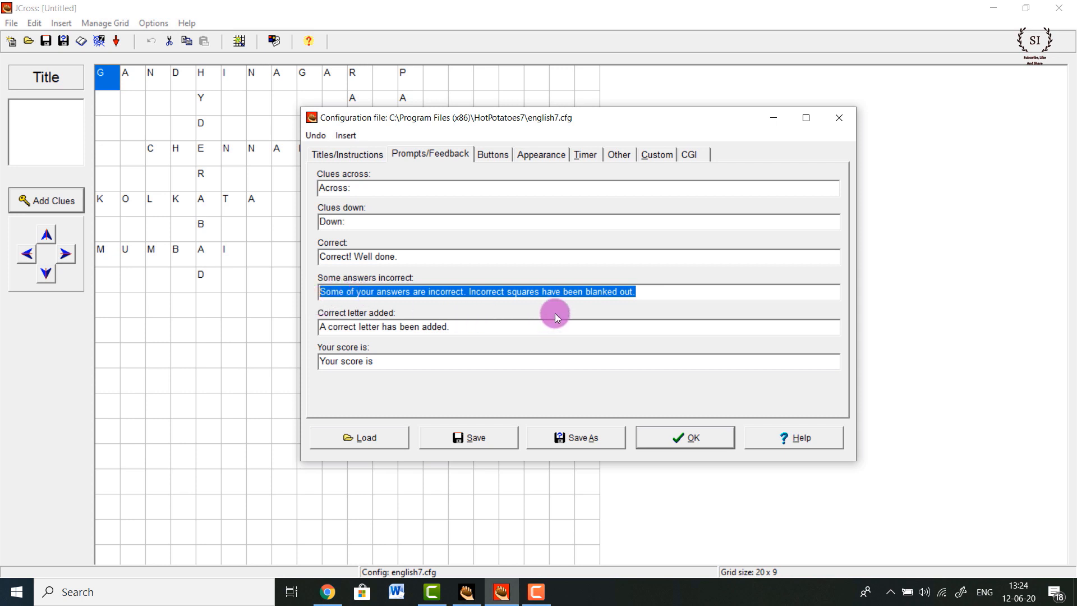
{"action": "left_click", "coordinate": [379, 328]}
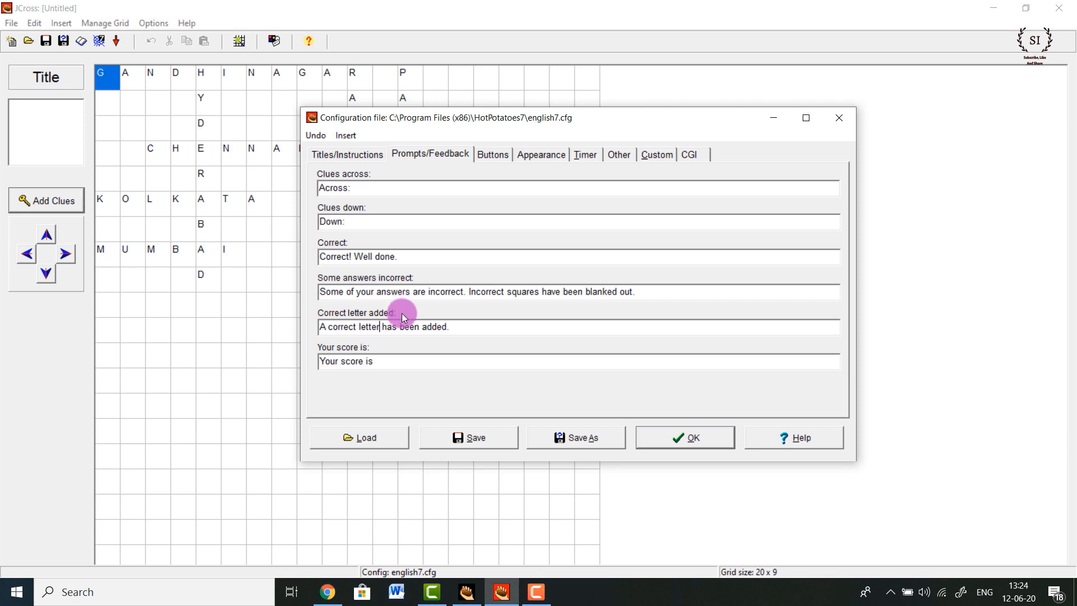
{"action": "left_click_drag", "start_coordinate": [452, 325], "coordinate": [294, 322]}
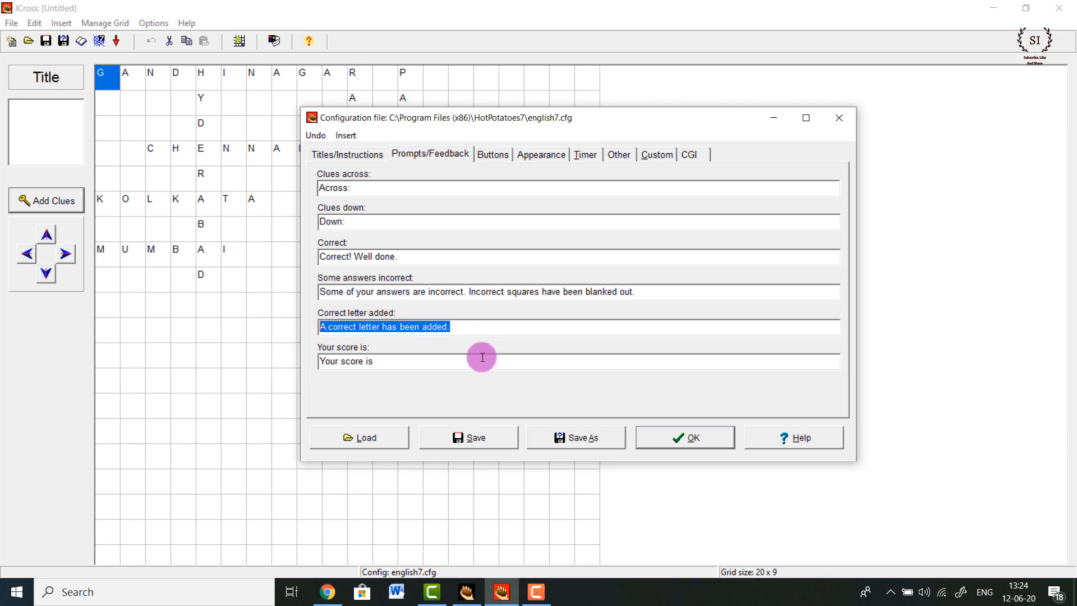
{"action": "left_click_drag", "start_coordinate": [398, 365], "coordinate": [315, 360]}
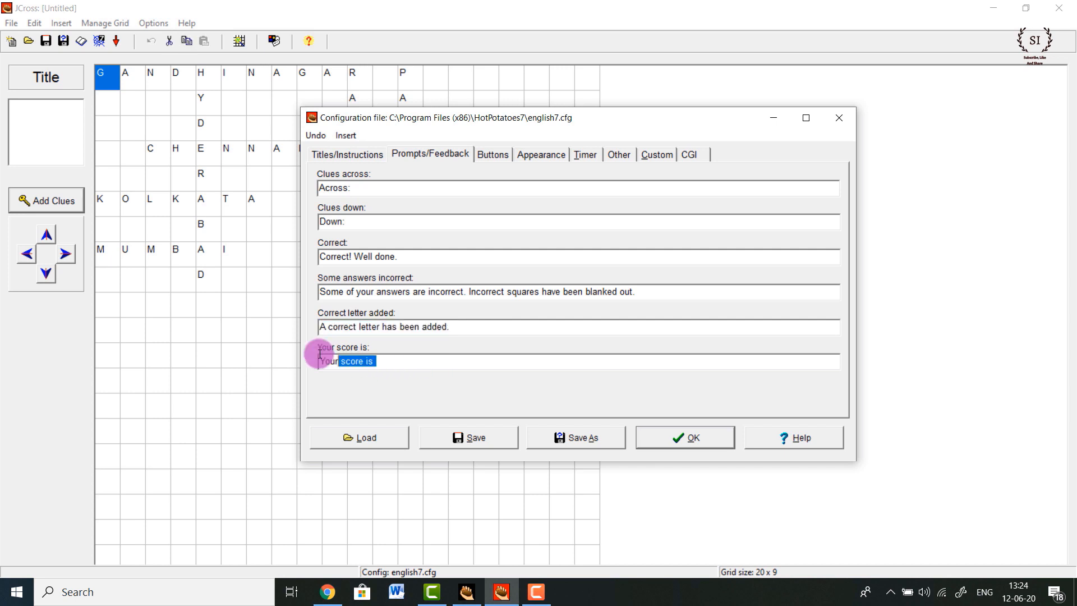
{"action": "left_click", "coordinate": [390, 362]}
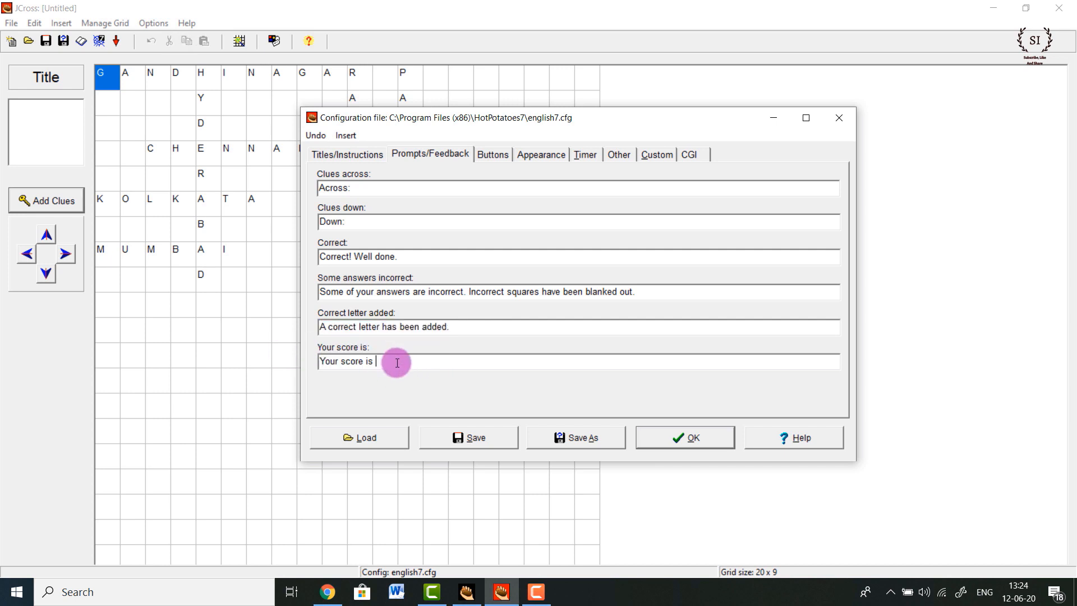
Review the button captions and the appearance settings for background graphic, output font face and font size, and refresh the preview
{"action": "left_click", "coordinate": [490, 153]}
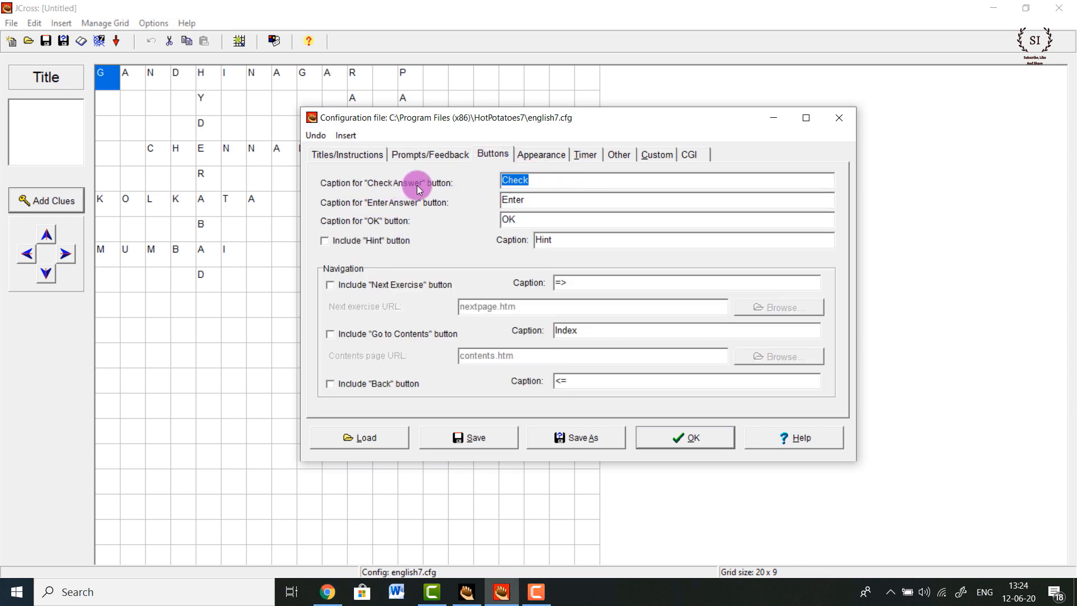
{"action": "left_click", "coordinate": [545, 182]}
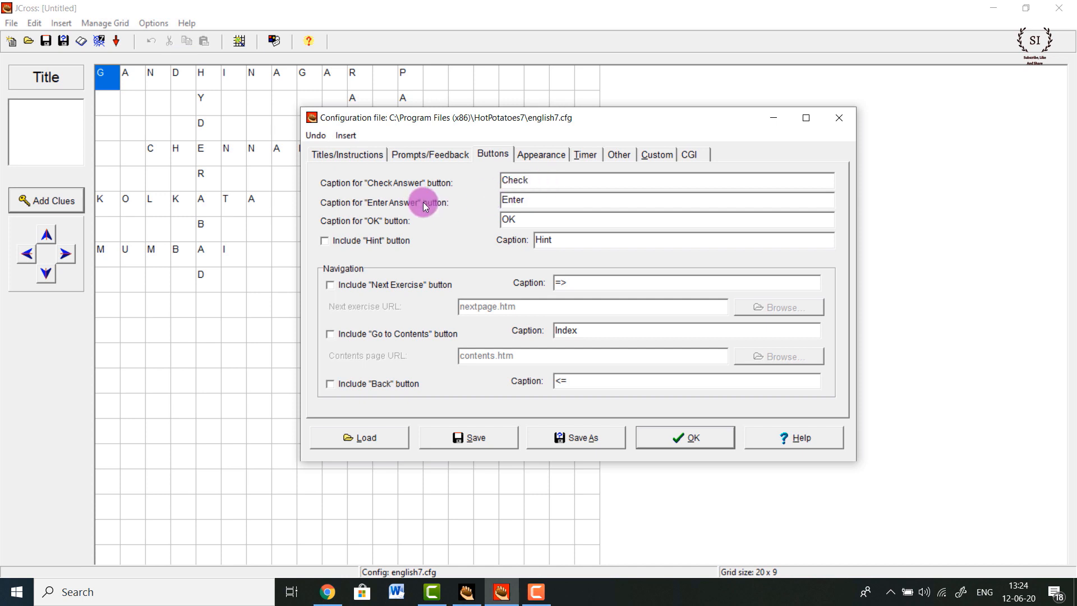
{"action": "left_click", "coordinate": [540, 202]}
{"action": "left_click", "coordinate": [526, 221]}
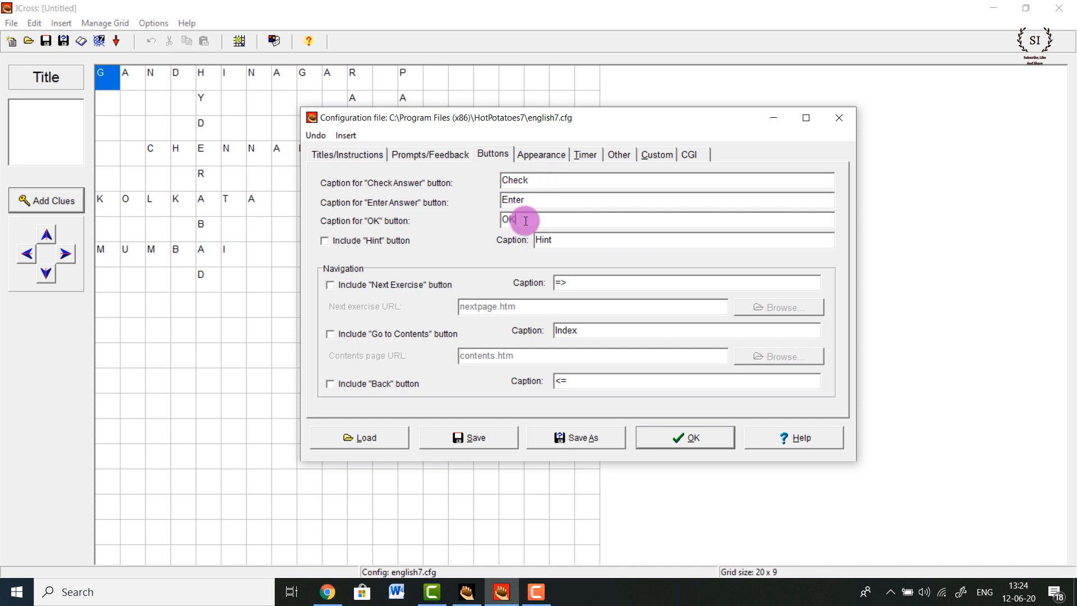
{"action": "left_click", "coordinate": [543, 157]}
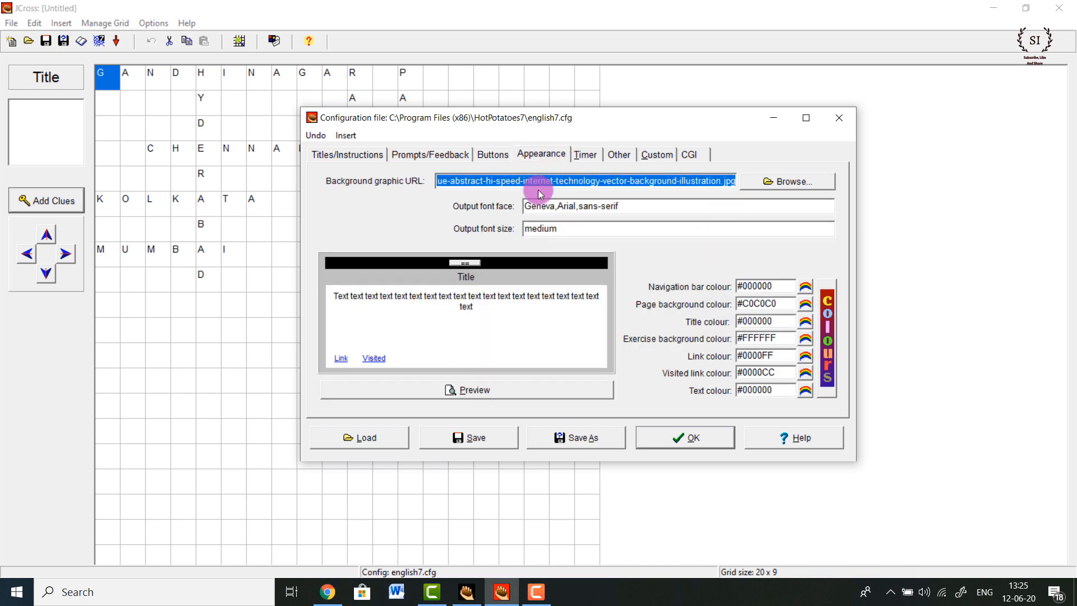
{"action": "left_click_drag", "start_coordinate": [446, 180], "coordinate": [361, 180]}
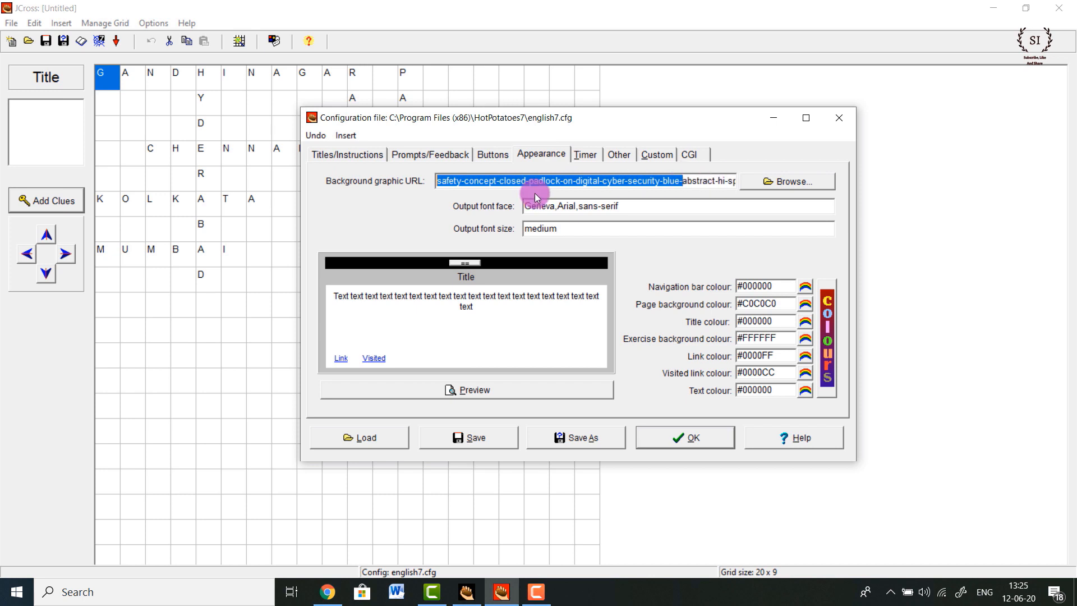
{"action": "left_click_drag", "start_coordinate": [620, 206], "coordinate": [524, 207]}
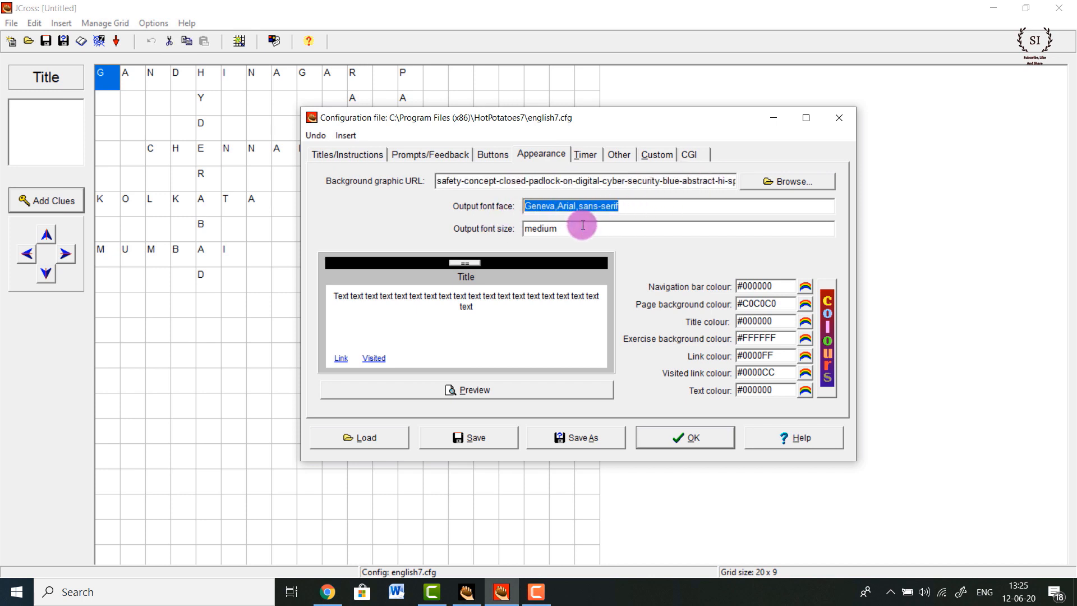
{"action": "left_click", "coordinate": [583, 225]}
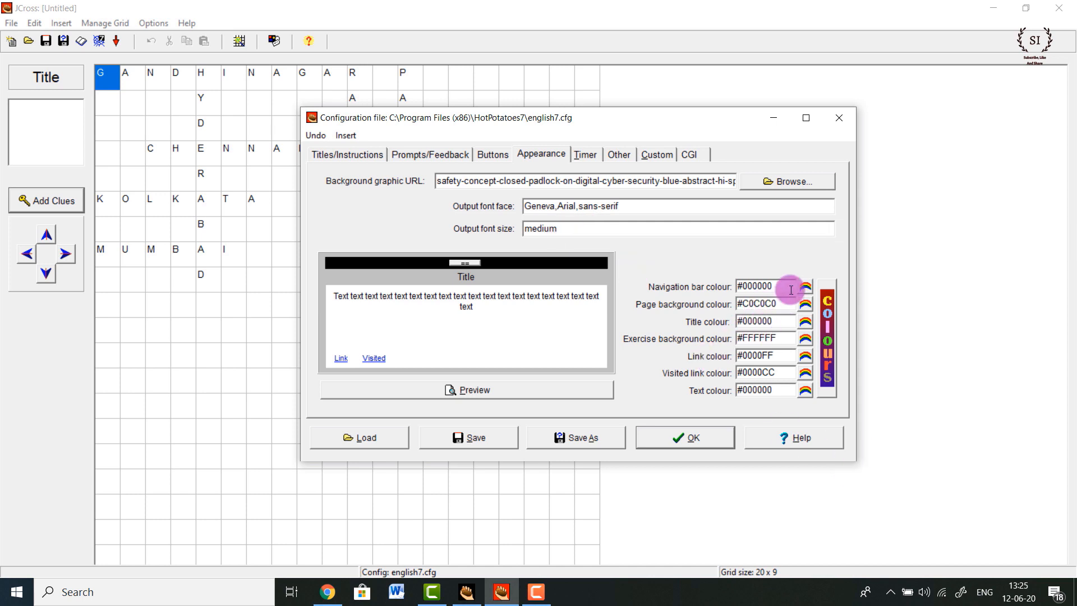
{"action": "left_click", "coordinate": [464, 393]}
Set the navigation bar colour to dark red (#800000)
{"action": "left_click", "coordinate": [806, 286]}
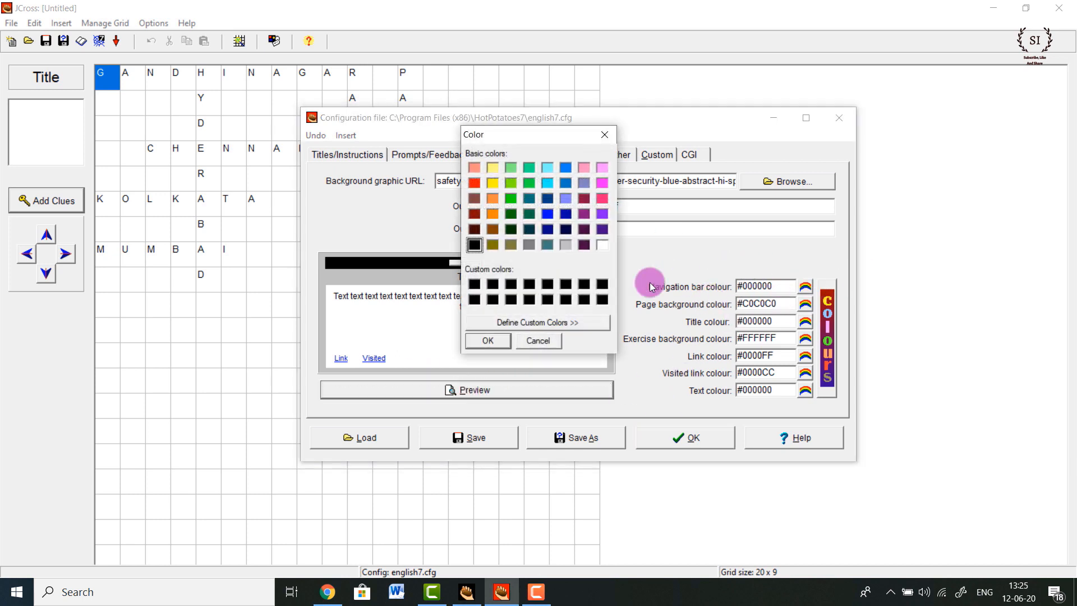
{"action": "left_click", "coordinate": [475, 230]}
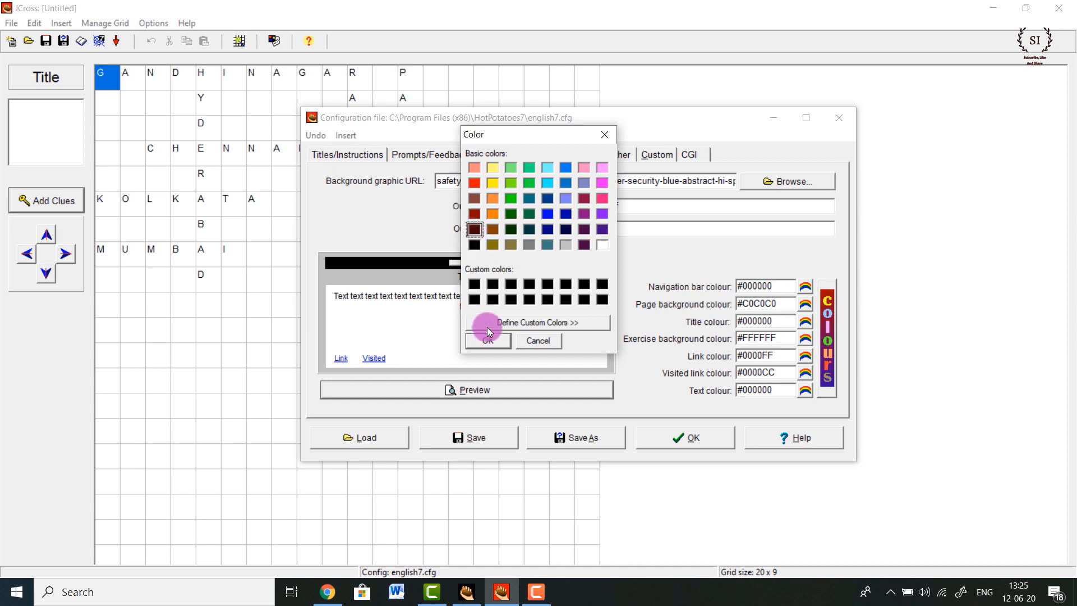
{"action": "left_click", "coordinate": [489, 342]}
{"action": "left_click", "coordinate": [474, 213]}
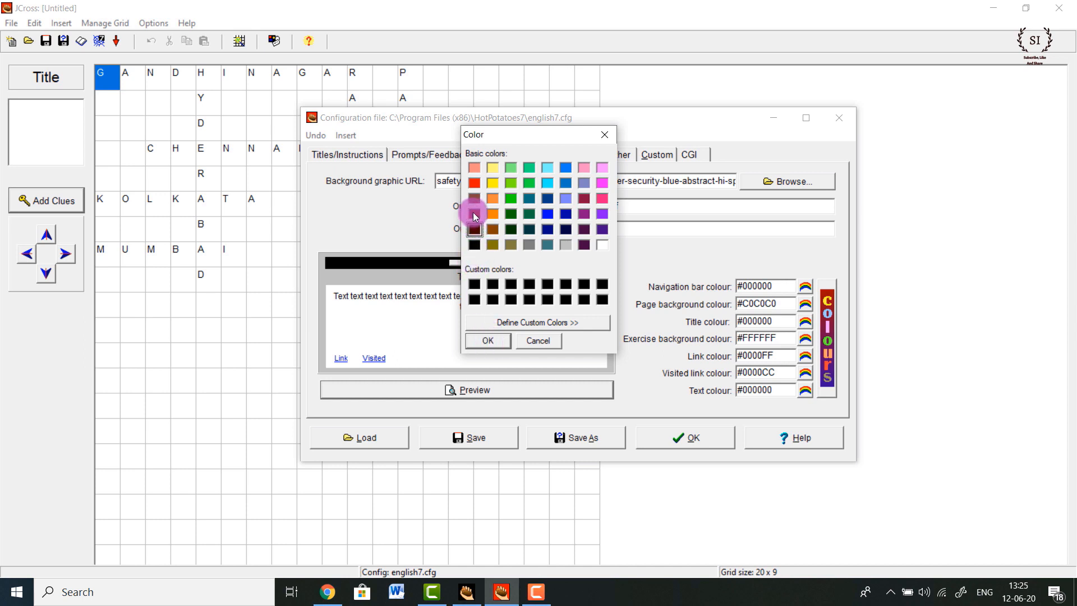
{"action": "left_click", "coordinate": [487, 342]}
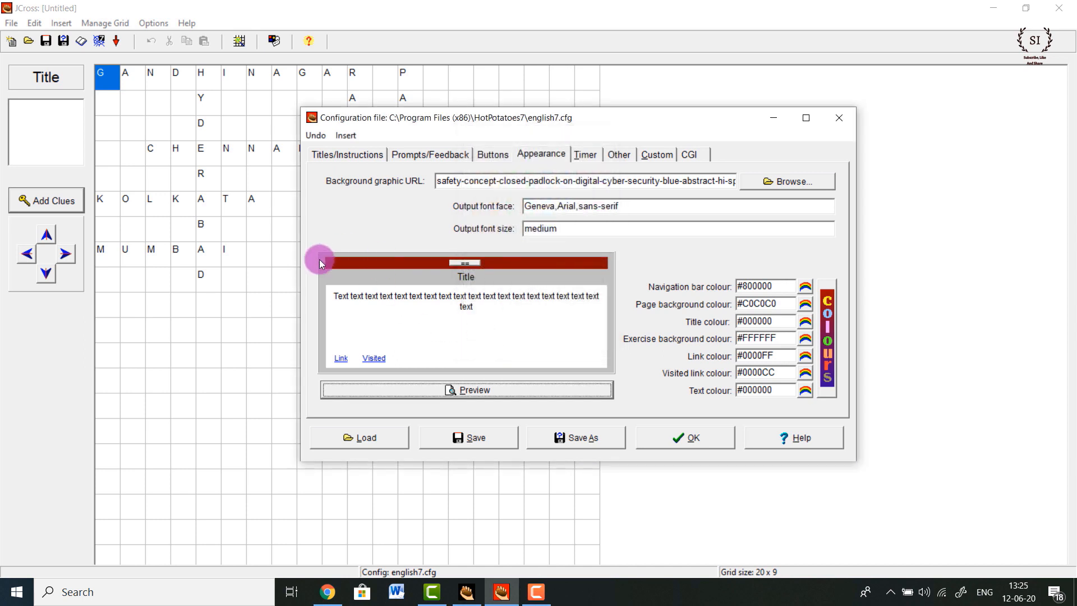
Set the navigation bar colour back to black (#000000)
{"action": "left_click", "coordinate": [806, 286]}
{"action": "left_click", "coordinate": [476, 244]}
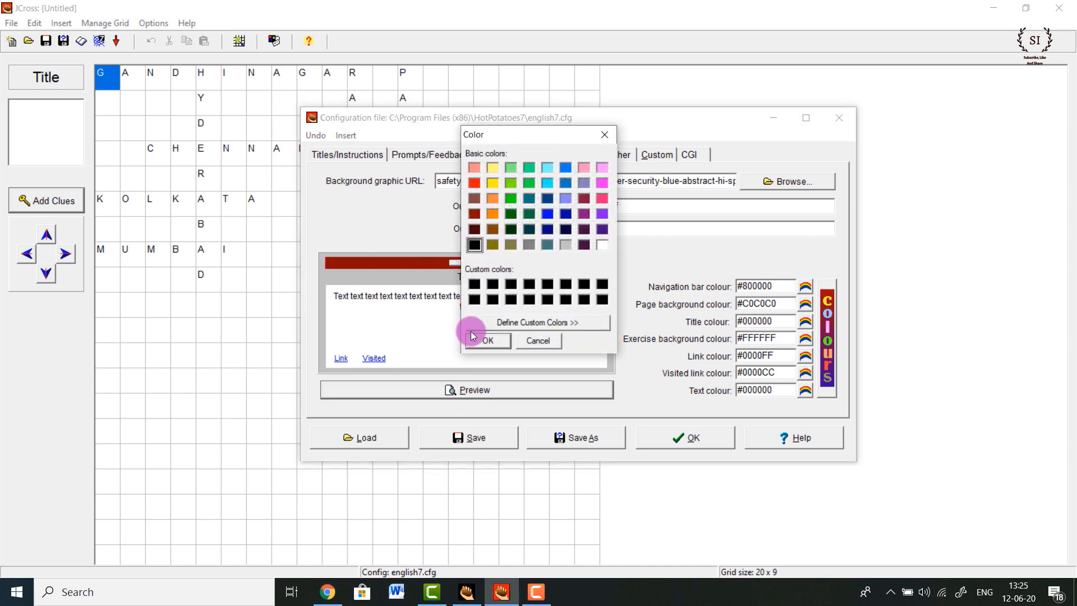
{"action": "left_click", "coordinate": [487, 341]}
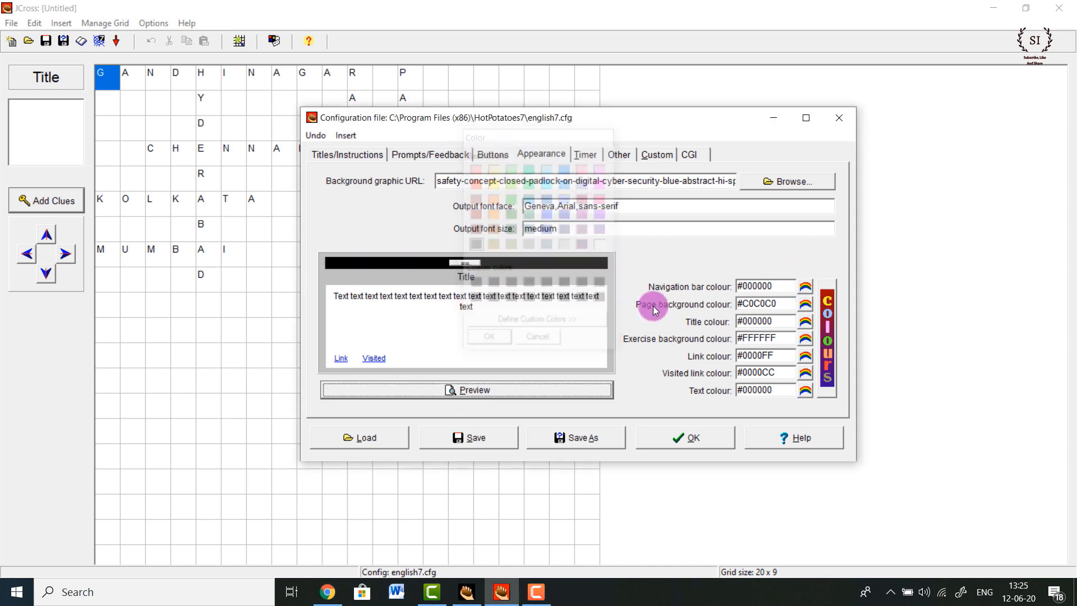
Enable a time limit for the exercise and set it to 3 minutes
{"action": "left_click", "coordinate": [586, 154]}
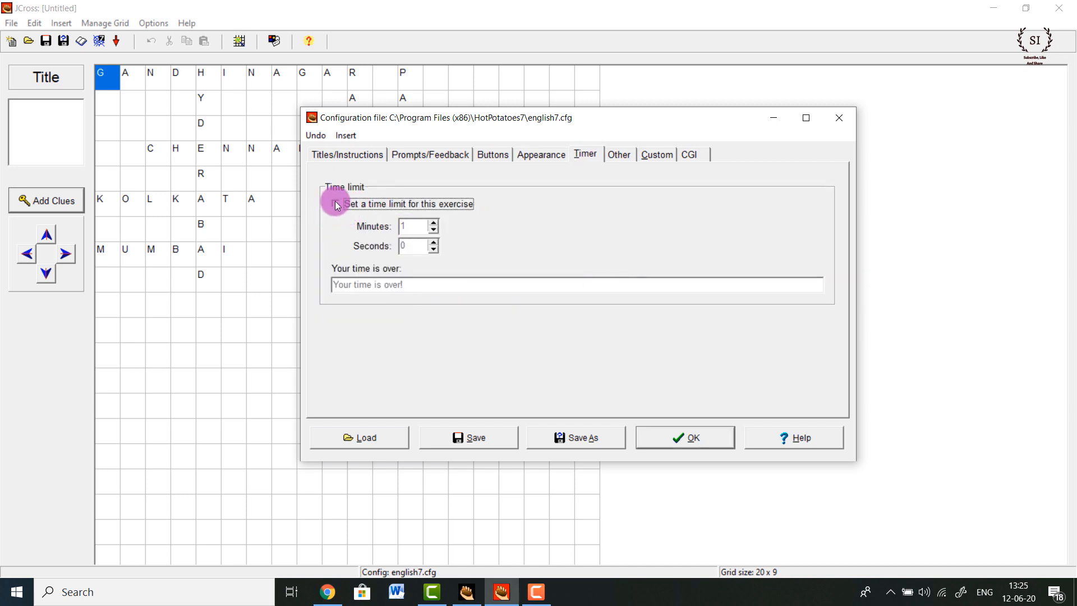
{"action": "left_click", "coordinate": [352, 212]}
{"action": "left_click", "coordinate": [434, 223]}
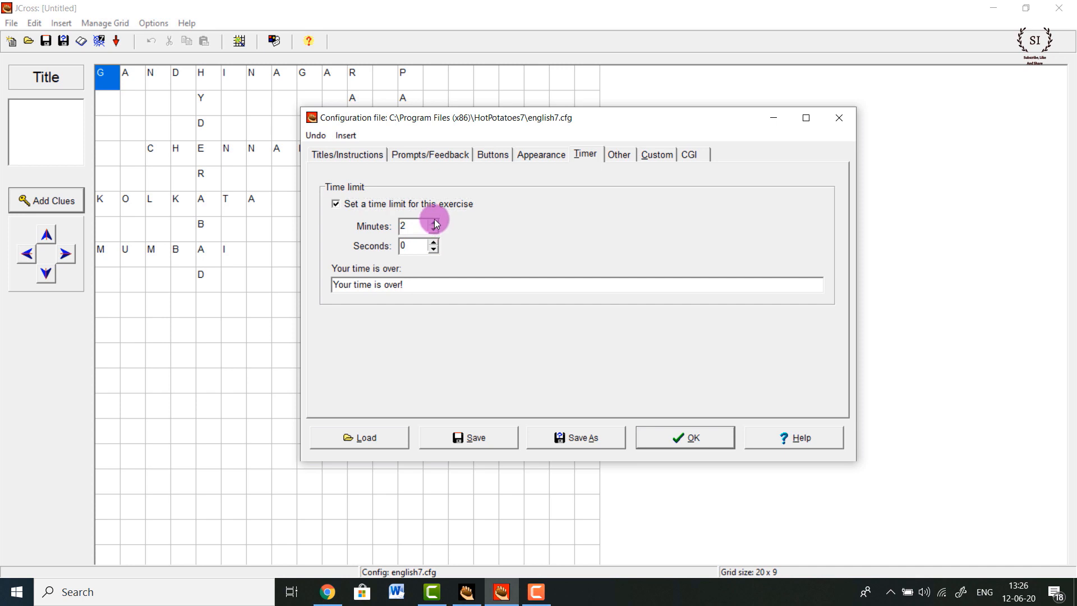
{"action": "left_click", "coordinate": [435, 223]}
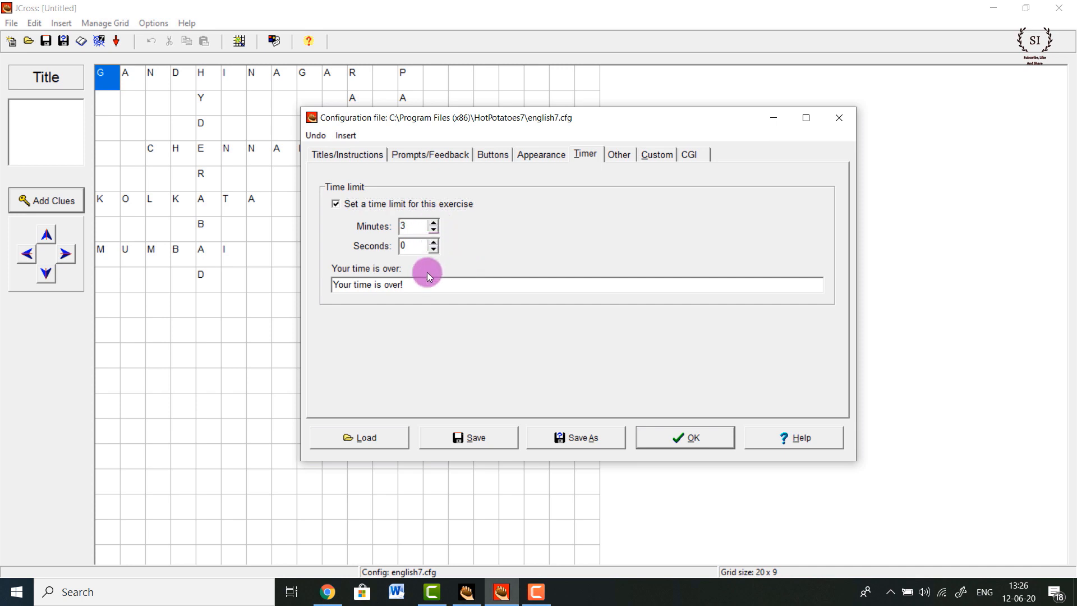
{"action": "left_click_drag", "start_coordinate": [421, 286], "coordinate": [301, 281]}
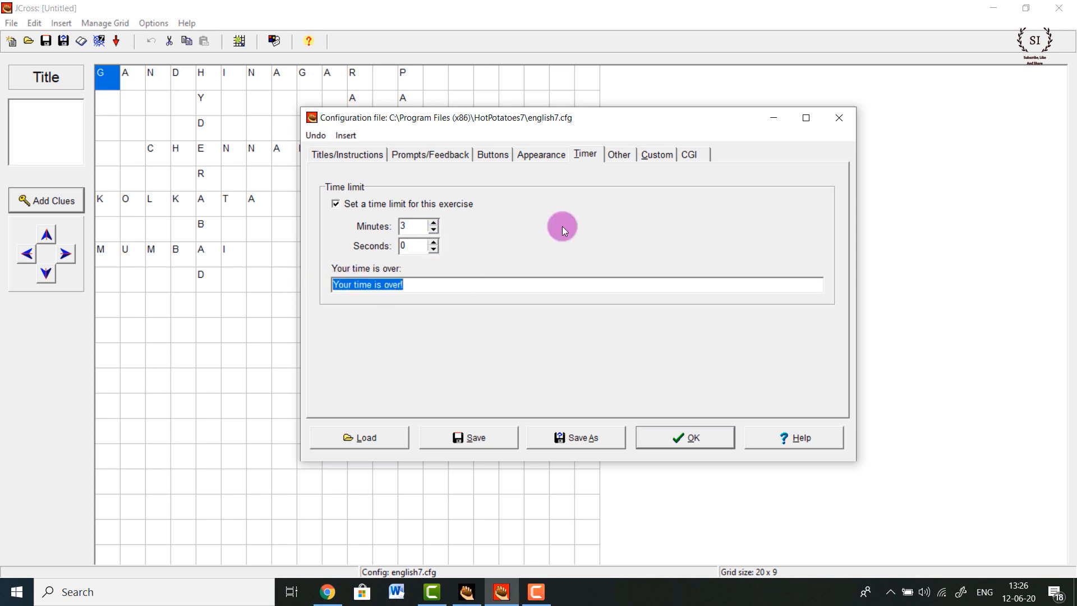
Set the exercise's time limit to 0 minutes and 30 seconds
{"action": "left_click", "coordinate": [432, 230]}
{"action": "left_click", "coordinate": [432, 230]}
{"action": "left_click", "coordinate": [433, 230]}
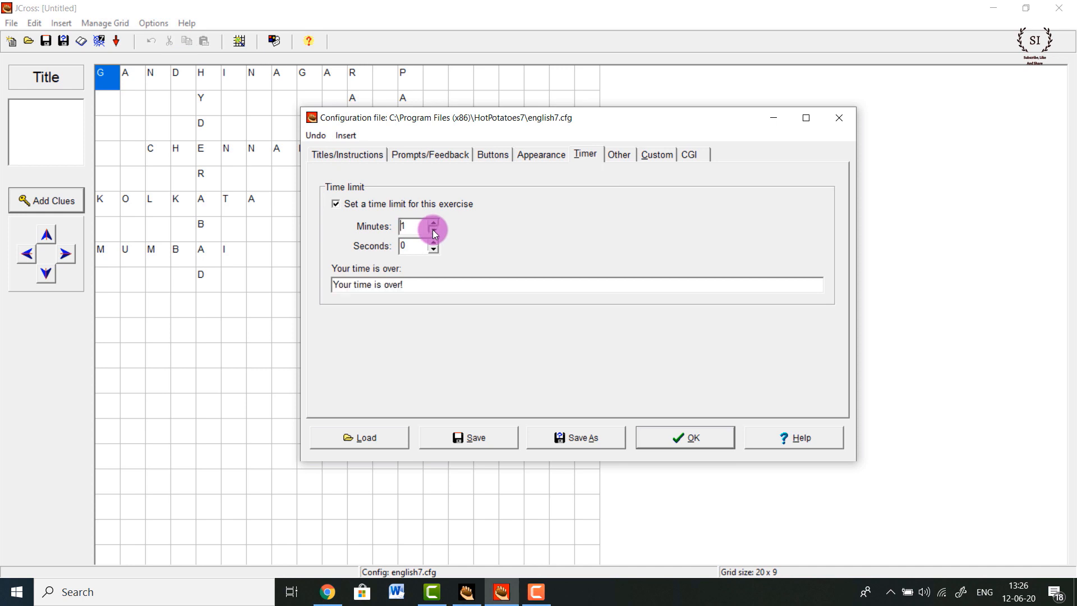
{"action": "left_click", "coordinate": [414, 245]}
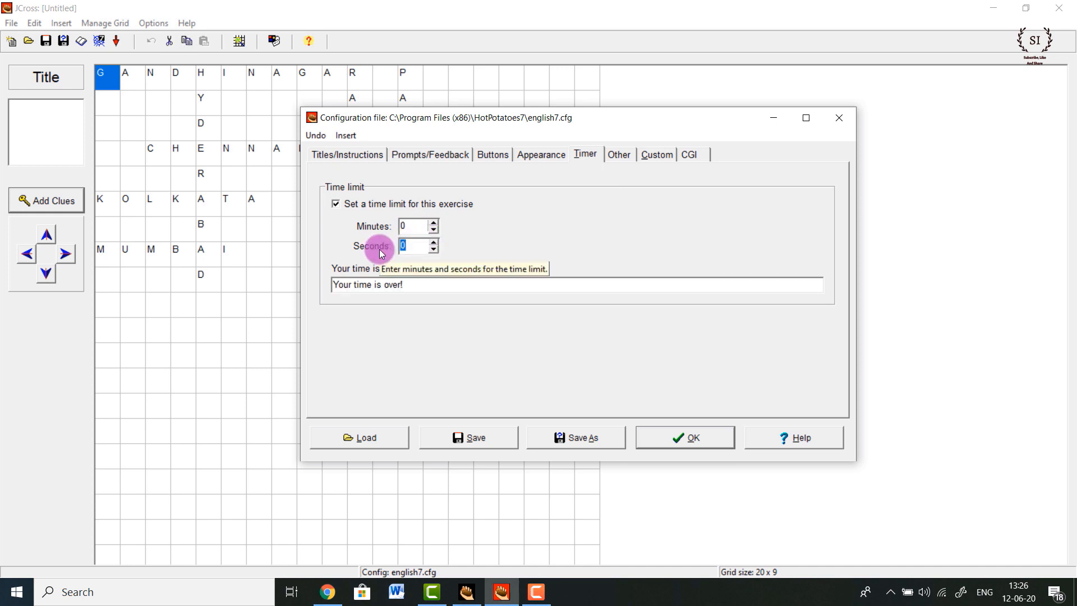
{"action": "type", "text": "30"}
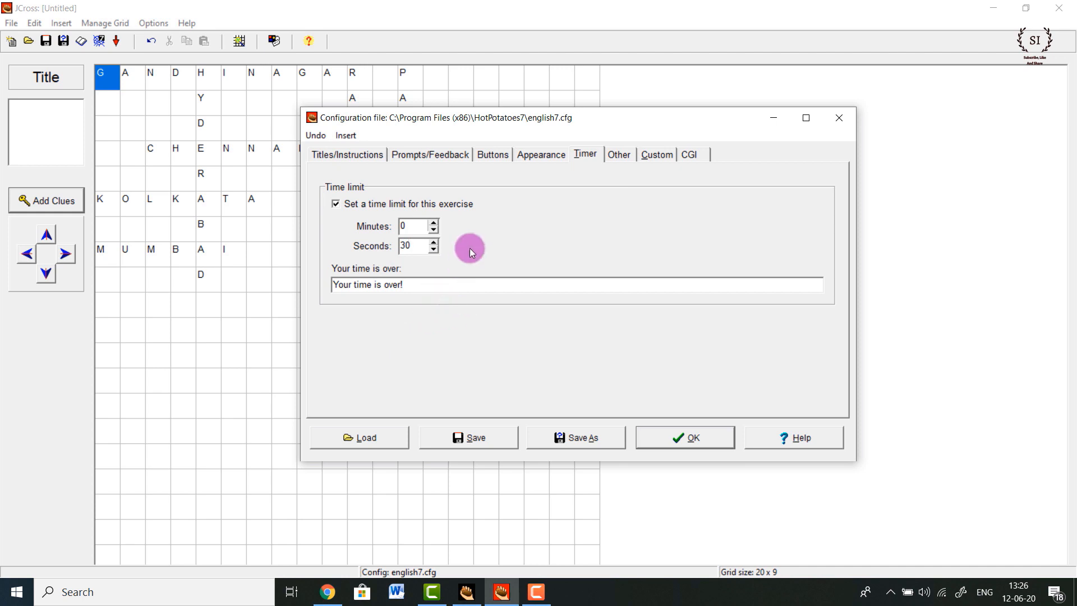
{"action": "left_click_drag", "start_coordinate": [408, 285], "coordinate": [269, 292]}
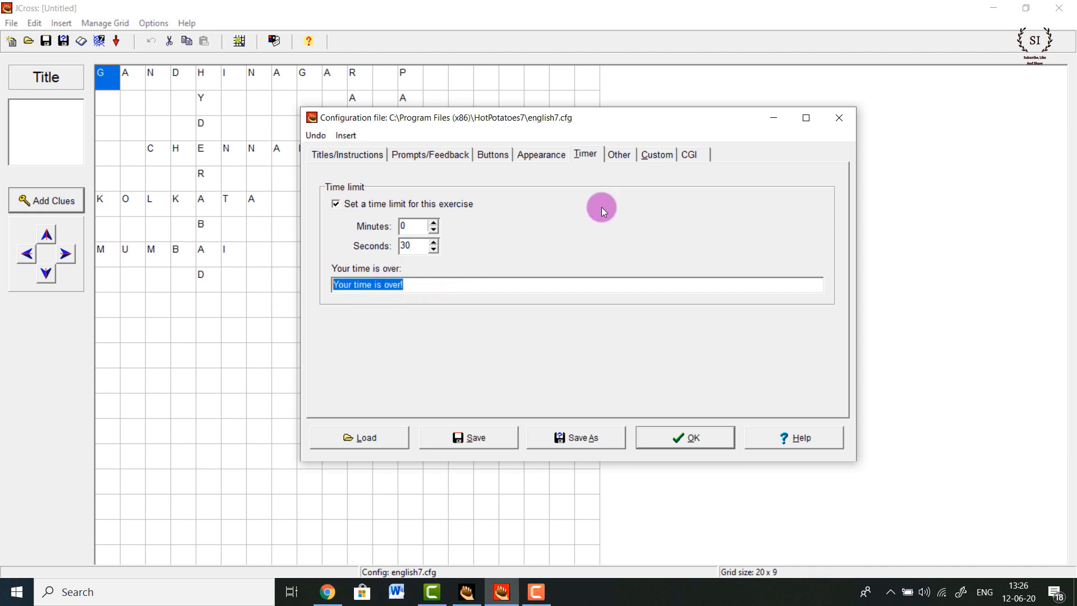
Review the SCORM, clue display and keypad options, the user-defined strings and the CGI email submission settings
{"action": "left_click", "coordinate": [620, 156]}
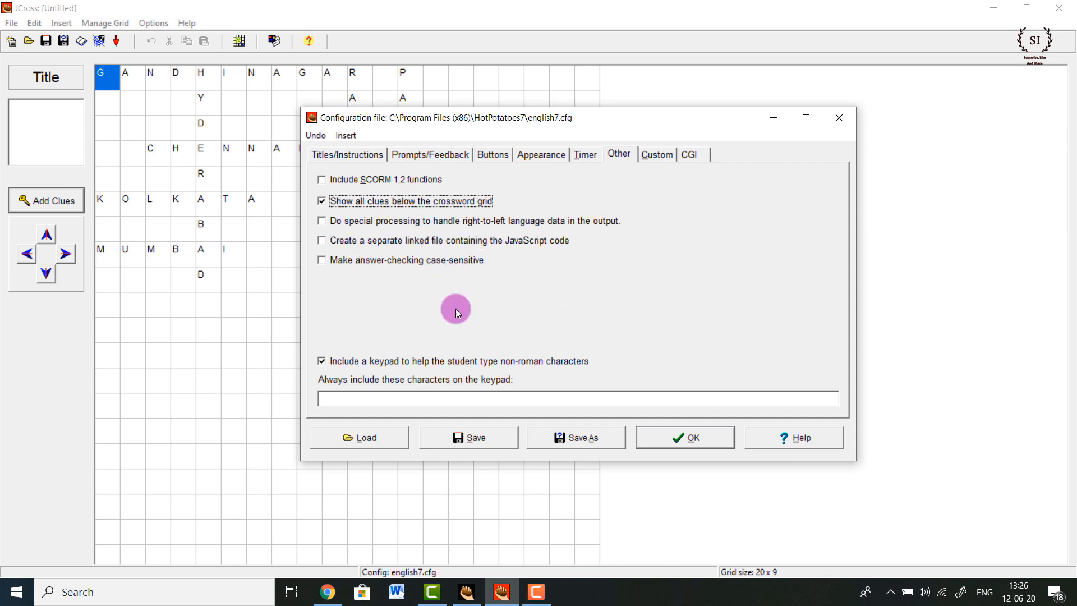
{"action": "left_click", "coordinate": [660, 159]}
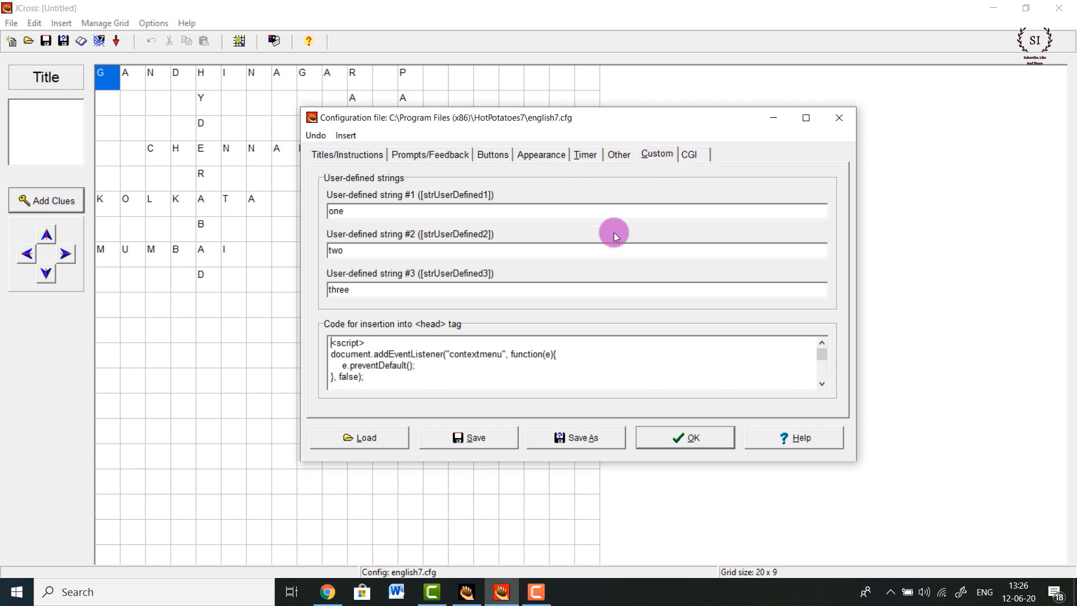
{"action": "left_click", "coordinate": [695, 160]}
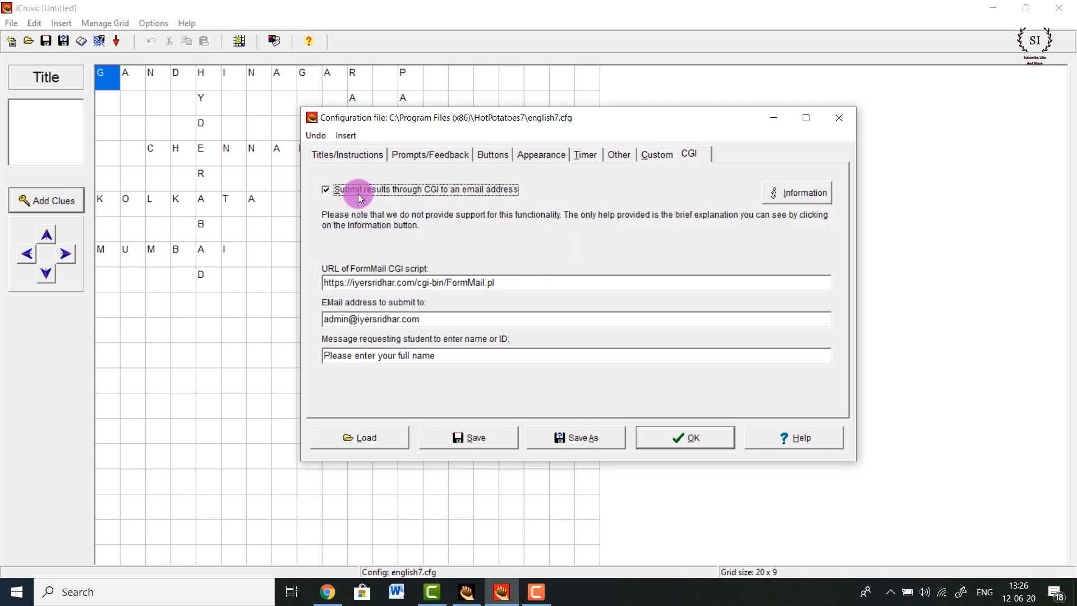
Recheck the titles, feedback, button, appearance and timer settings, and accept the configuration
{"action": "left_click", "coordinate": [352, 168]}
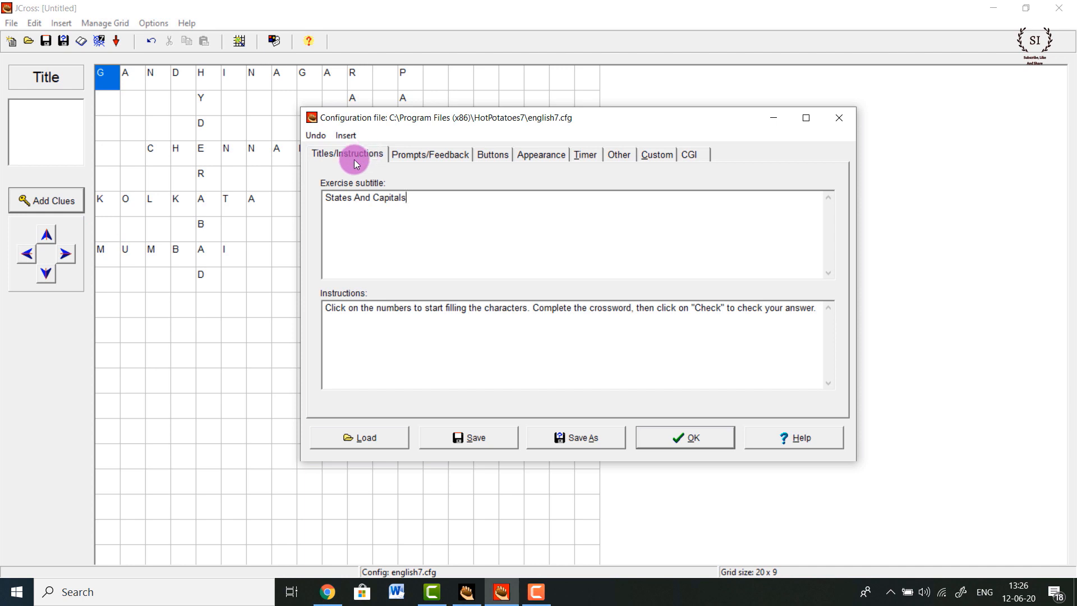
{"action": "left_click", "coordinate": [412, 155]}
{"action": "left_click", "coordinate": [484, 157]}
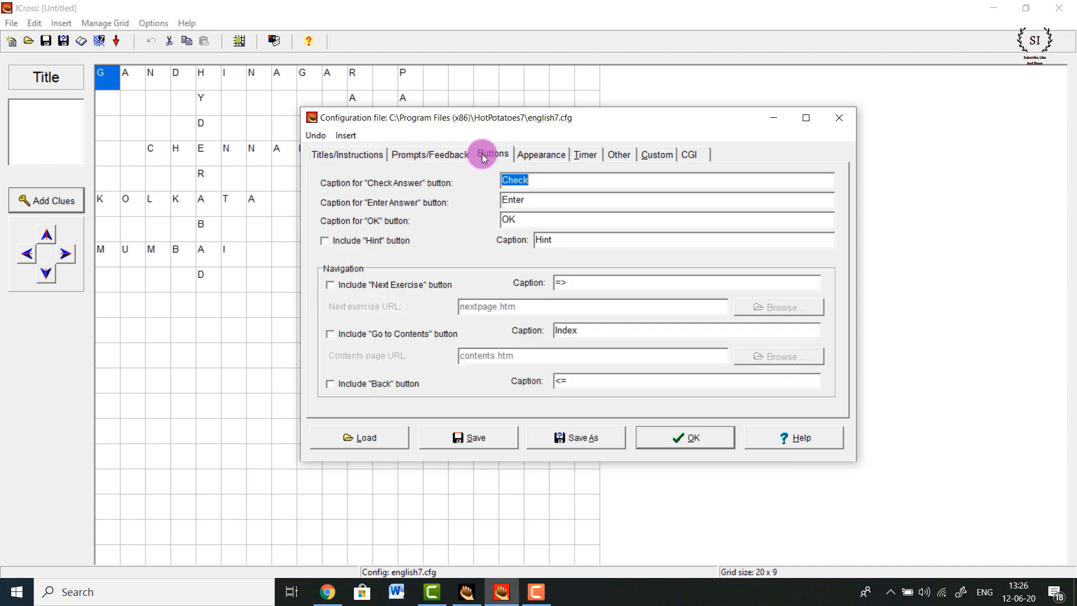
{"action": "left_click", "coordinate": [547, 152]}
{"action": "left_click", "coordinate": [584, 150]}
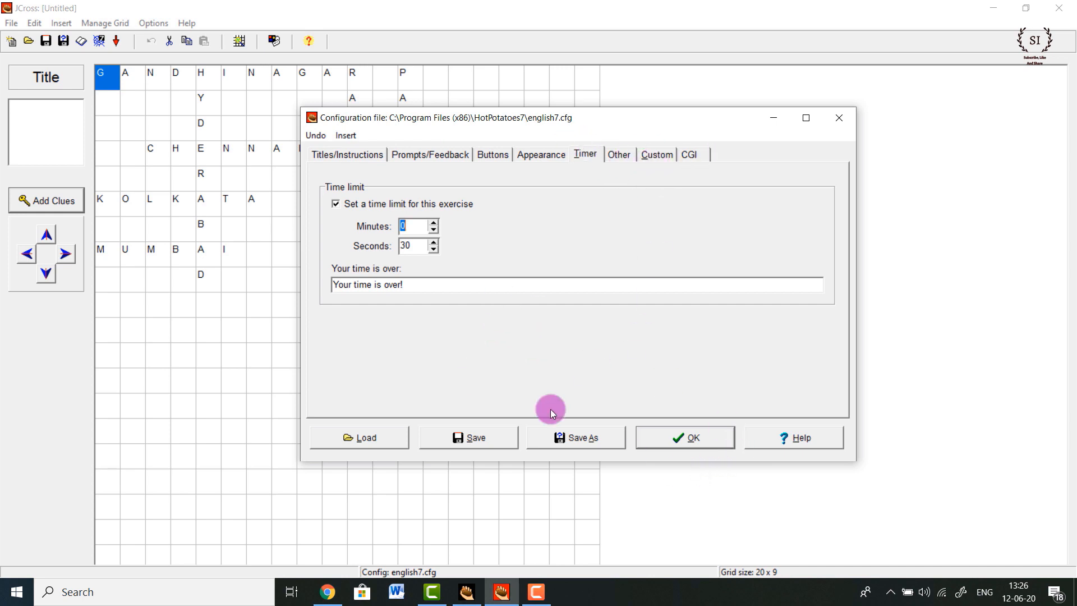
{"action": "left_click", "coordinate": [696, 438]}
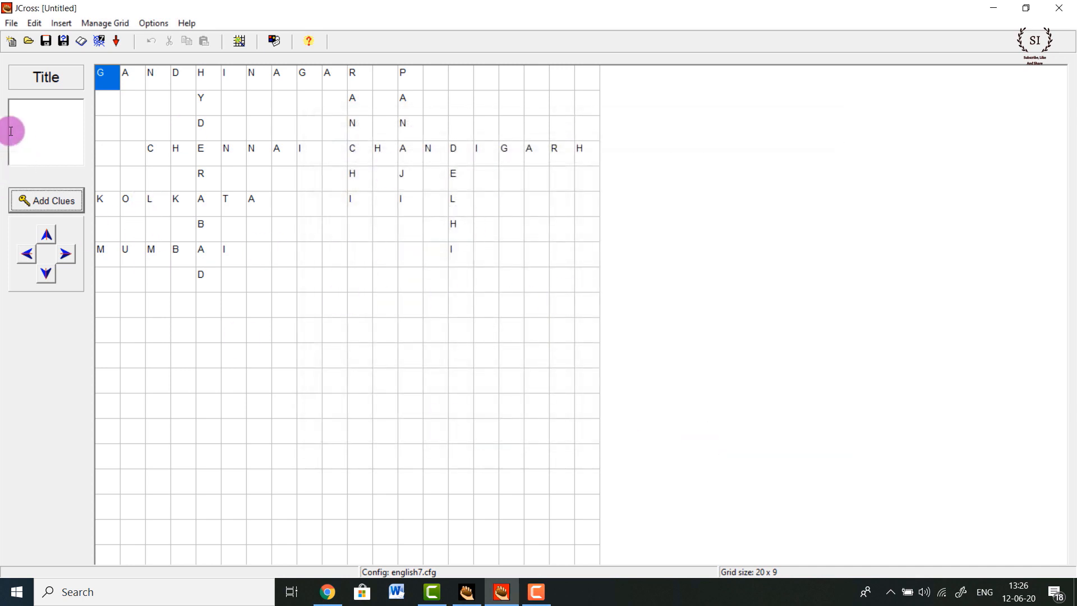
Save the crossword to the Desktop as a JCross file named Crossword
{"action": "left_click", "coordinate": [11, 23]}
{"action": "left_click", "coordinate": [27, 71]}
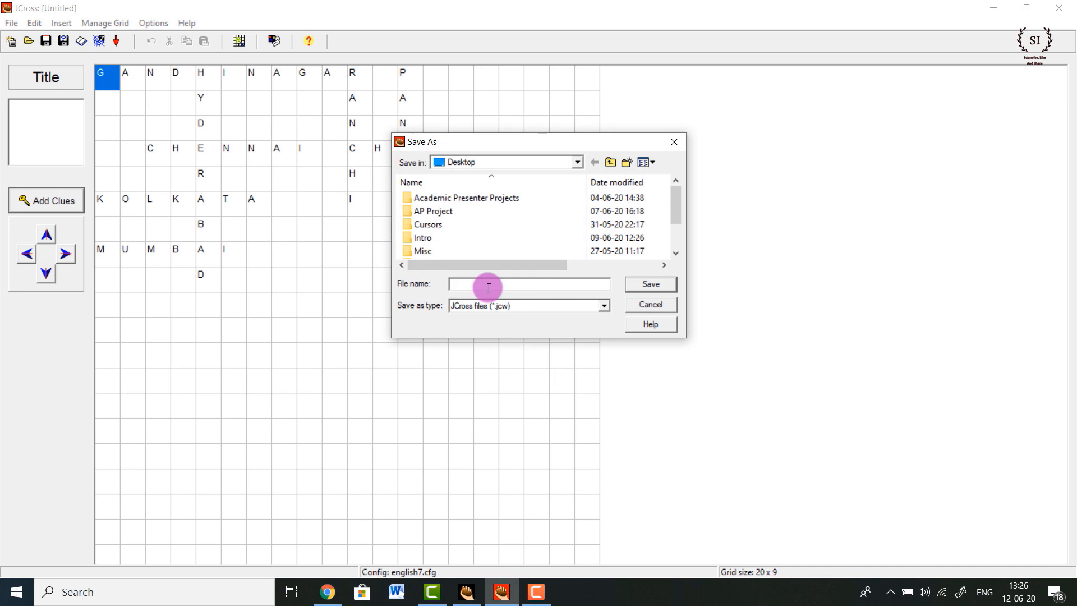
{"action": "type", "text": "Croo"}
{"action": "type", "text": "ssword"}
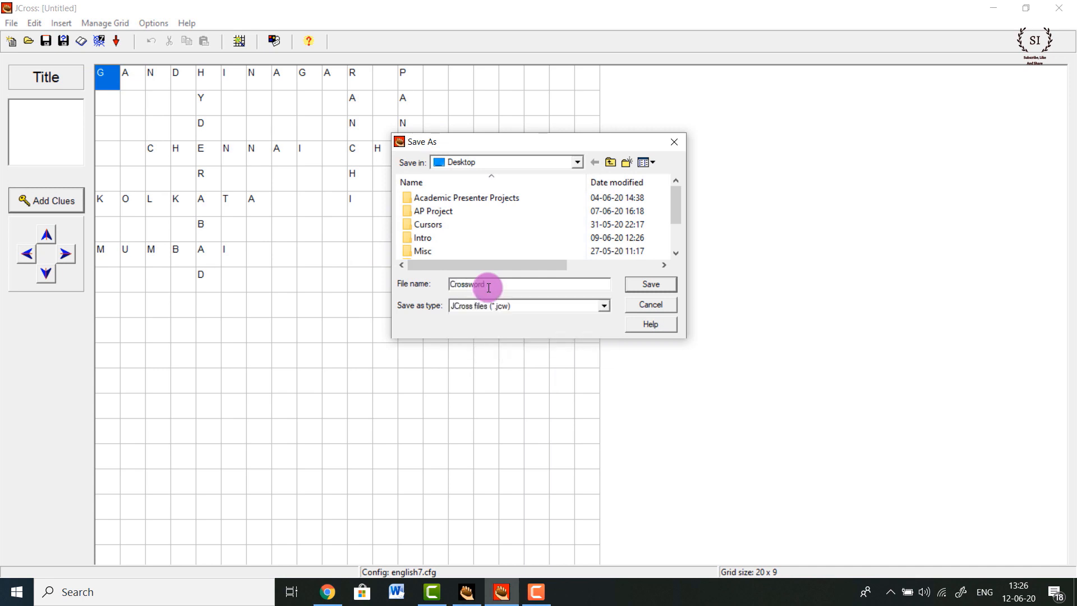
{"action": "left_click", "coordinate": [643, 287]}
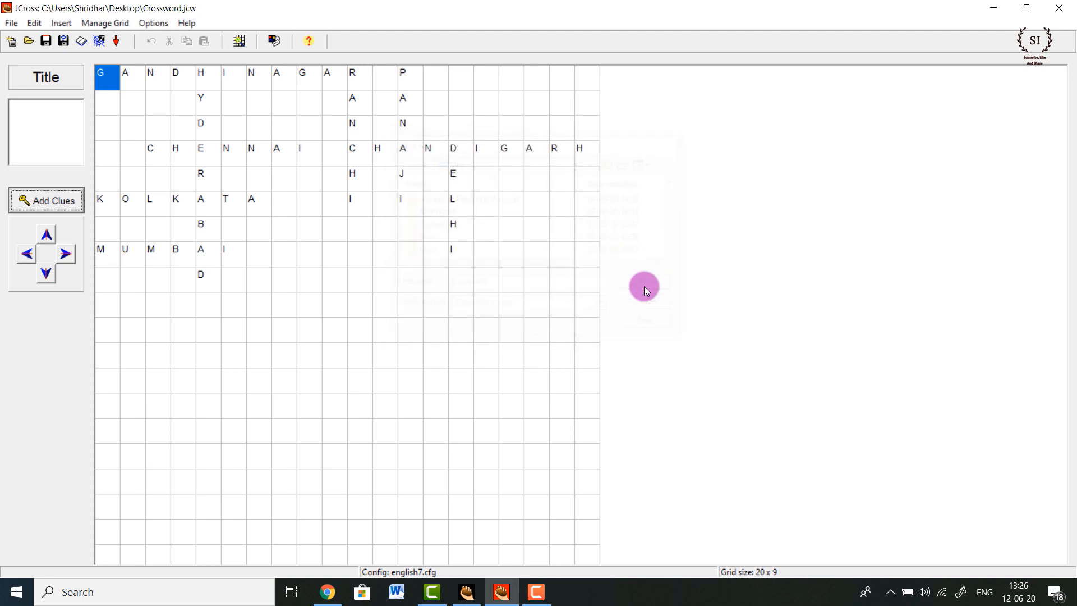
Export the crossword as a standard format web page, Crossword.htm, on the Desktop
{"action": "left_click", "coordinate": [11, 23]}
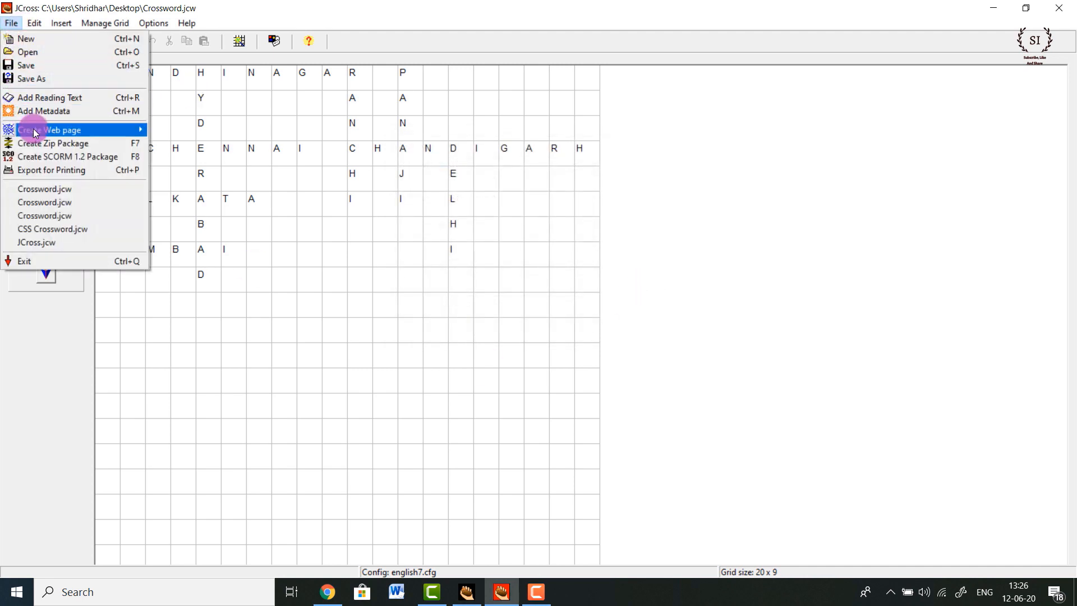
{"action": "mouse_move", "coordinate": [34, 131]}
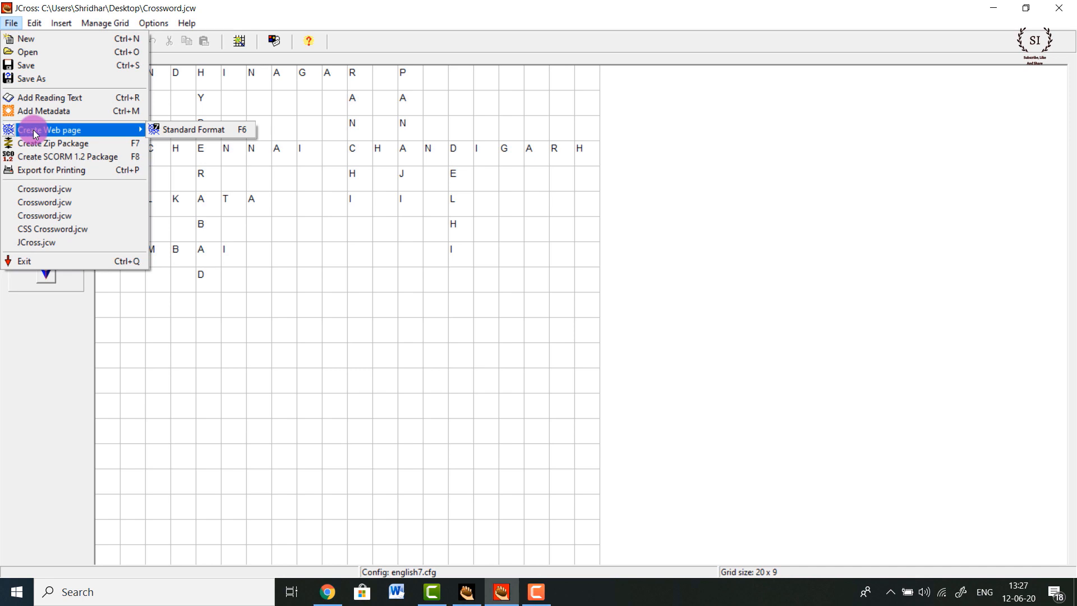
{"action": "left_click", "coordinate": [205, 130]}
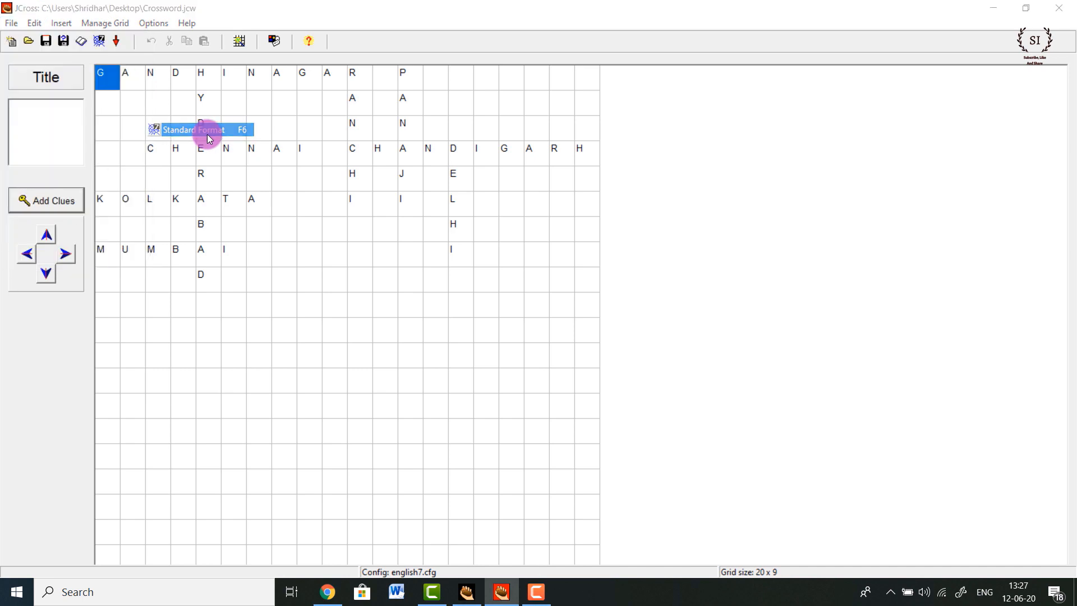
{"action": "left_click", "coordinate": [650, 284]}
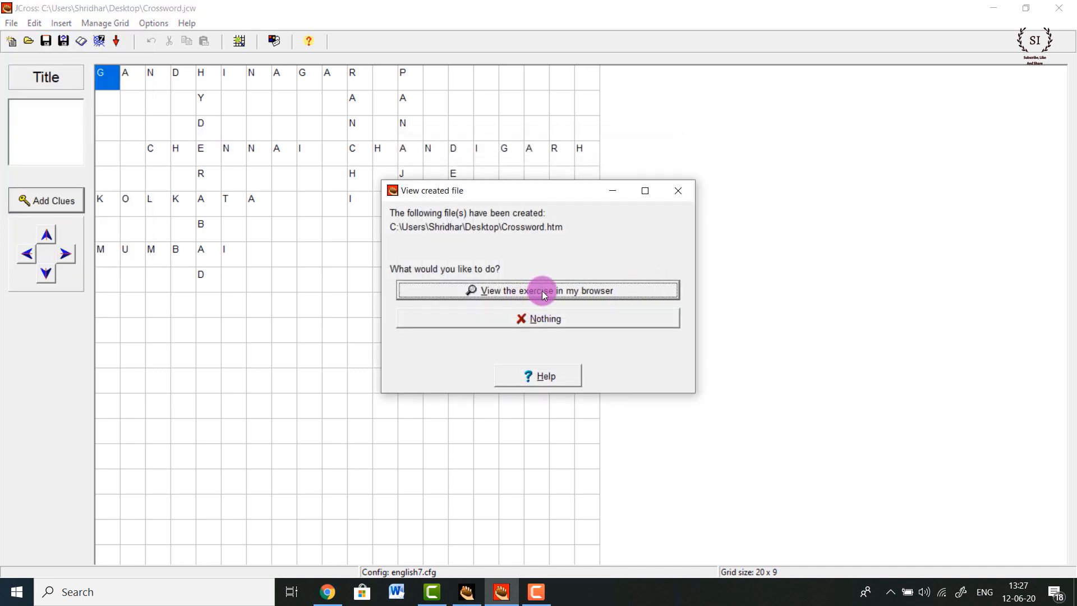
View the exported exercise in the browser and start it by entering the student's name
{"action": "left_click", "coordinate": [544, 292]}
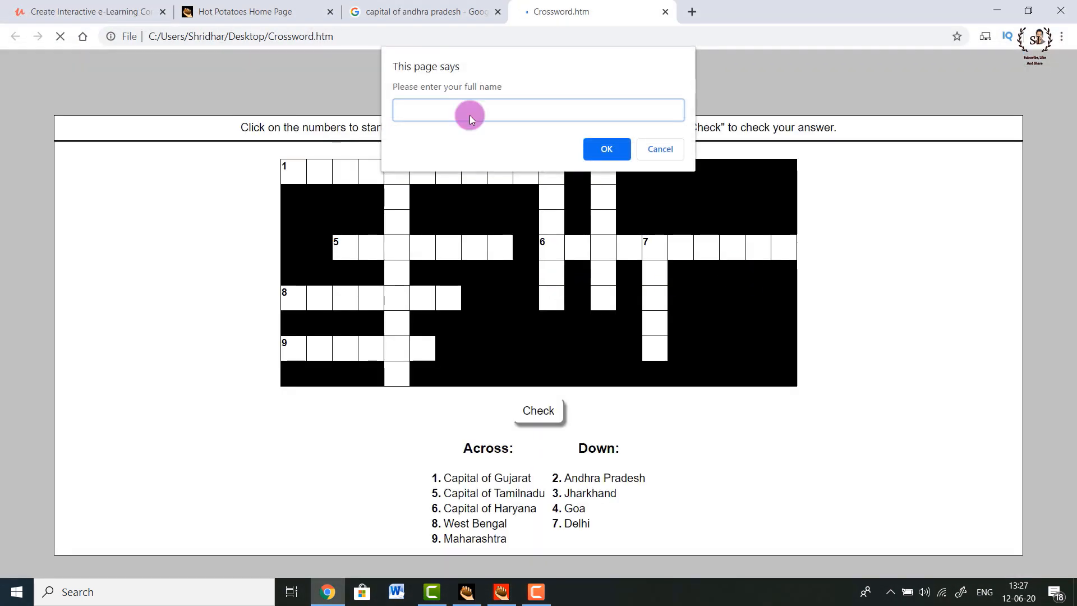
{"action": "type", "text": "Sri"}
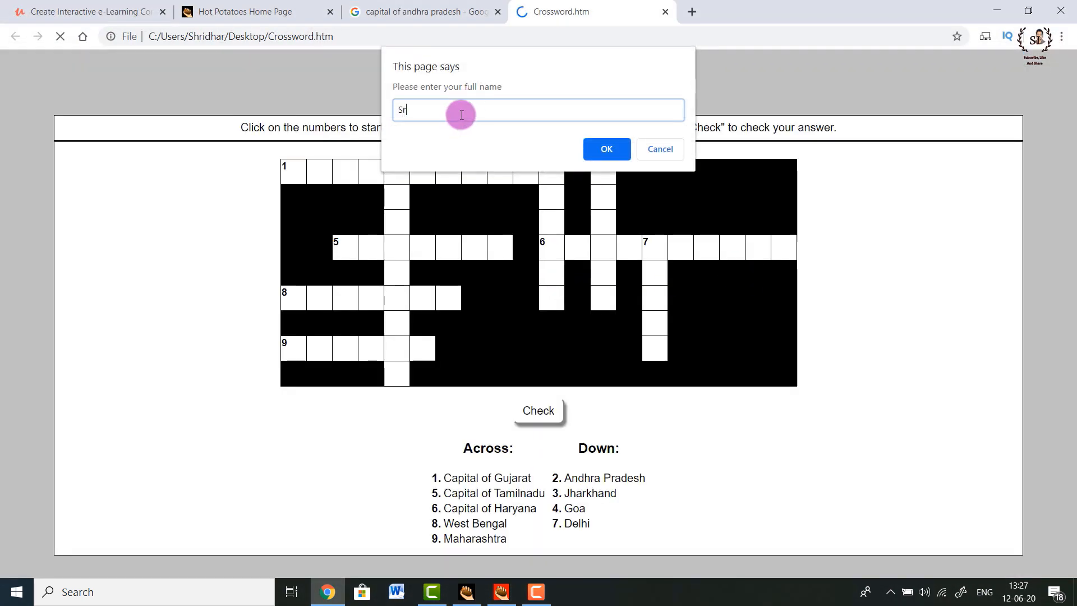
{"action": "left_click", "coordinate": [606, 149]}
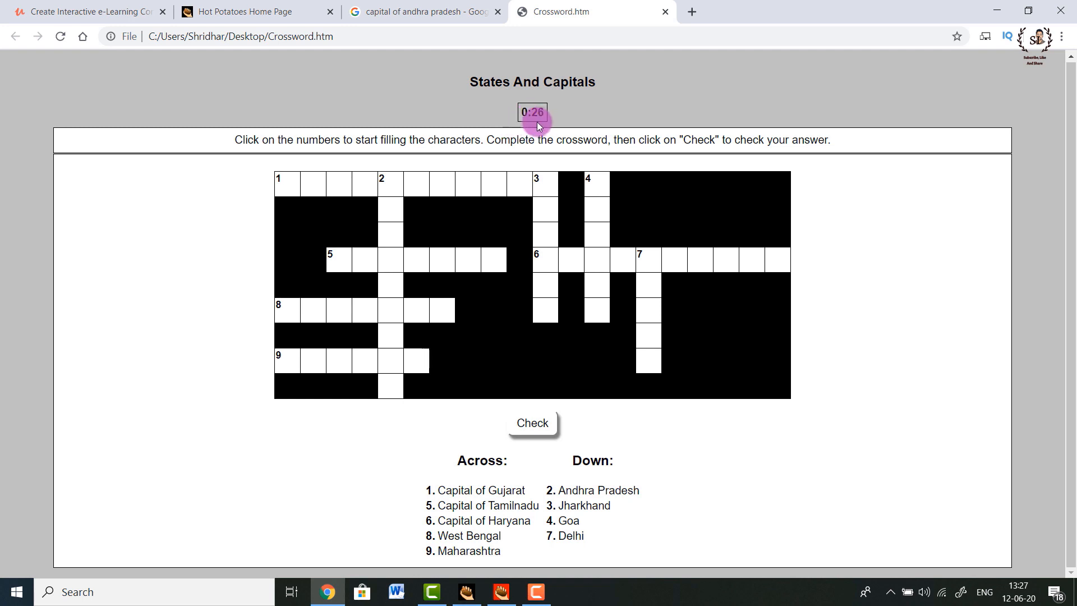
Fill in 1 across, the capital of Gujarat, with Gandhinagar
{"action": "left_click", "coordinate": [280, 180]}
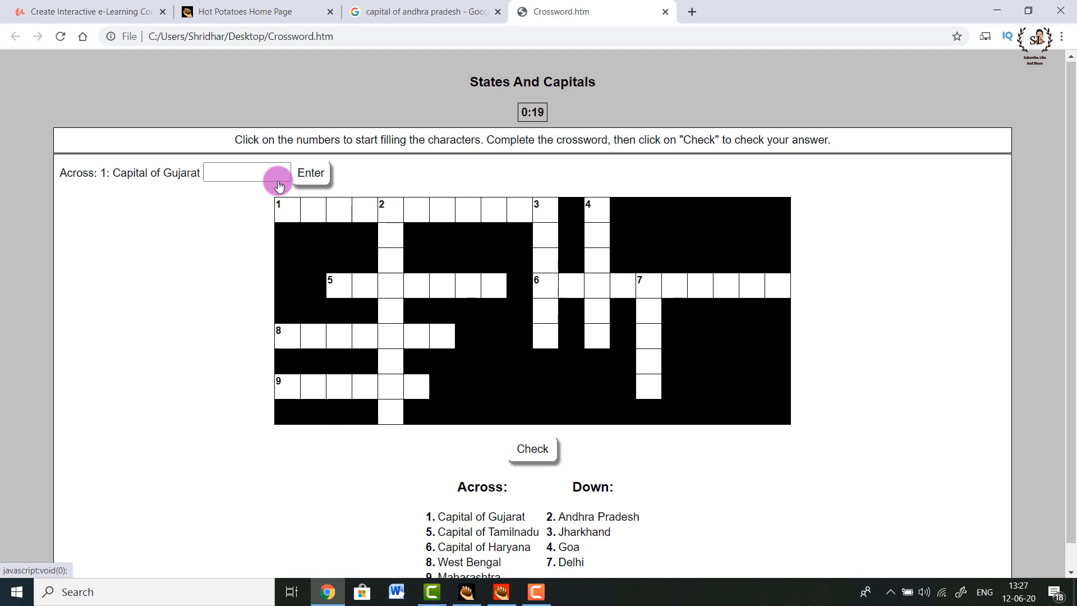
{"action": "left_click", "coordinate": [241, 171]}
{"action": "type", "text": "Ga"}
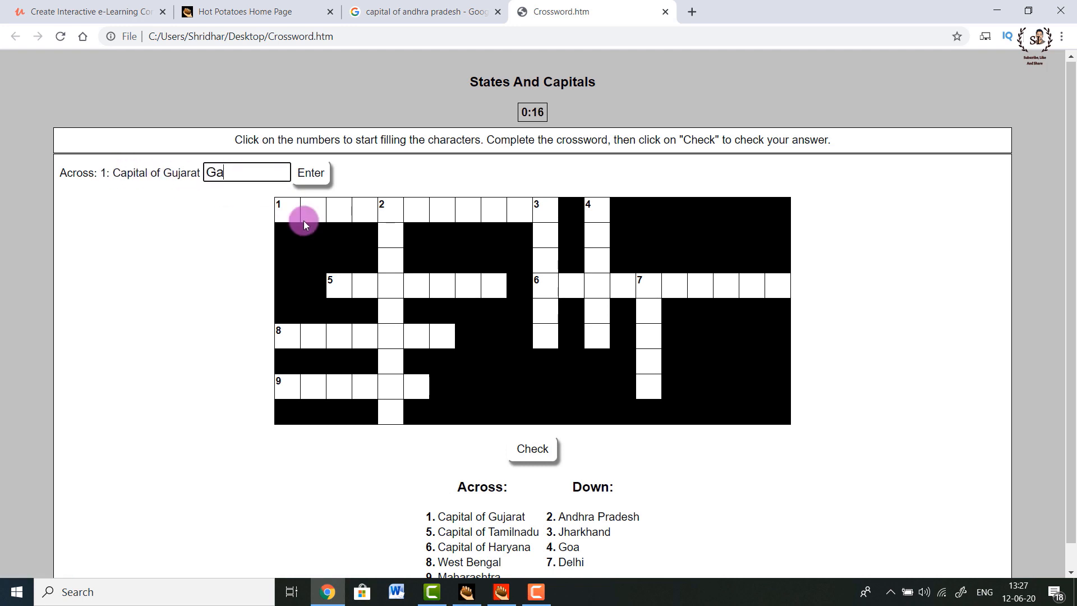
{"action": "type", "text": "ndhinagar"}
{"action": "left_click", "coordinate": [303, 175]}
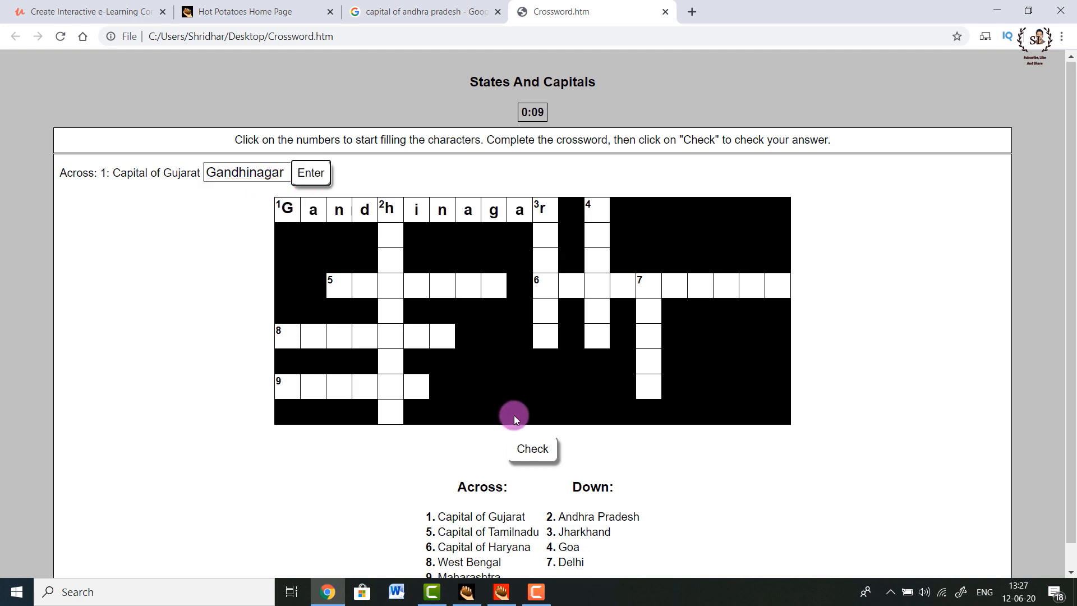
Fill in 3 down, Jharkhand, with ranchi
{"action": "left_click", "coordinate": [538, 206]}
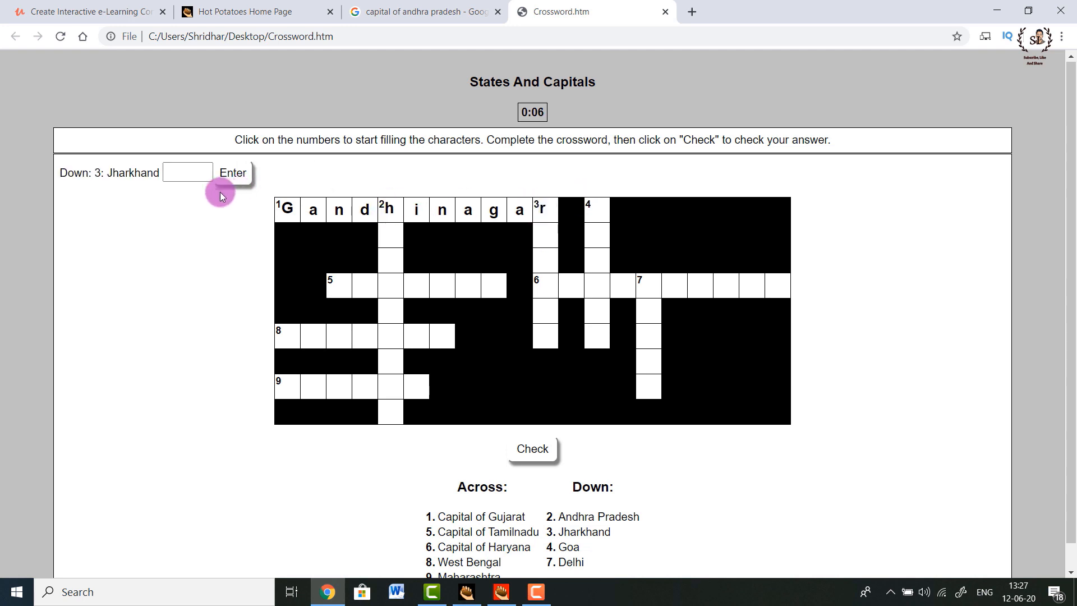
{"action": "left_click", "coordinate": [195, 172]}
{"action": "type", "text": "ranchi"}
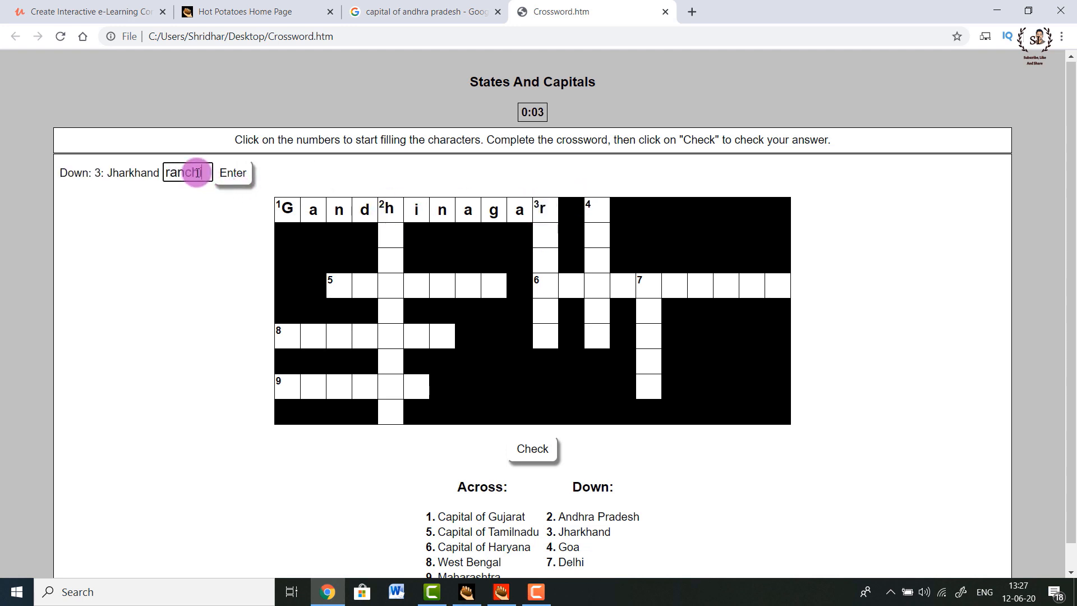
{"action": "key", "text": "Return"}
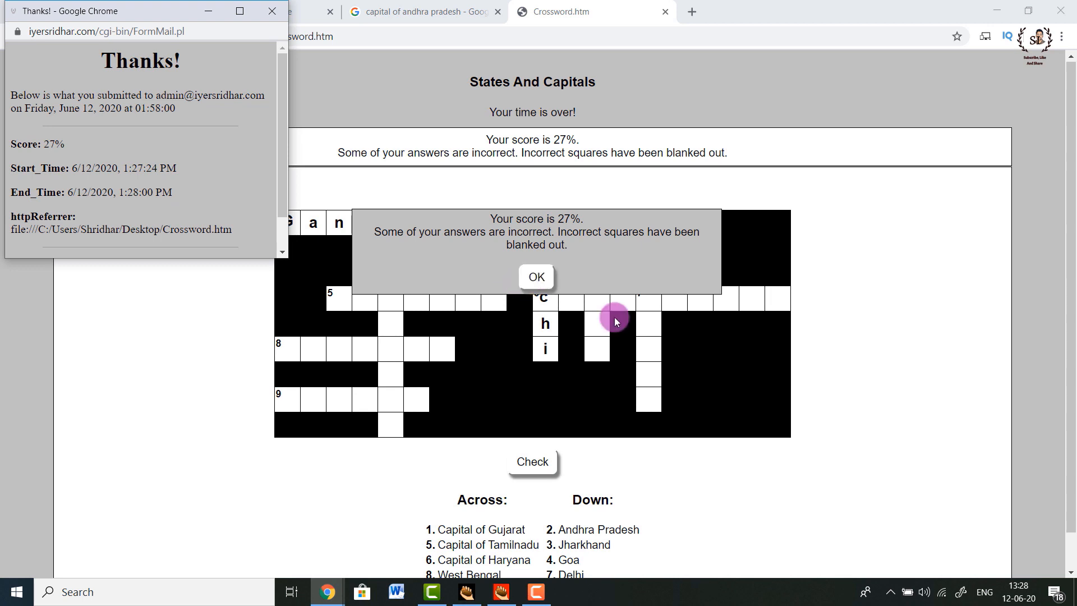
Dismiss the crossword's score feedback and switch to the Hot Potatoes main window
{"action": "left_click", "coordinate": [537, 278]}
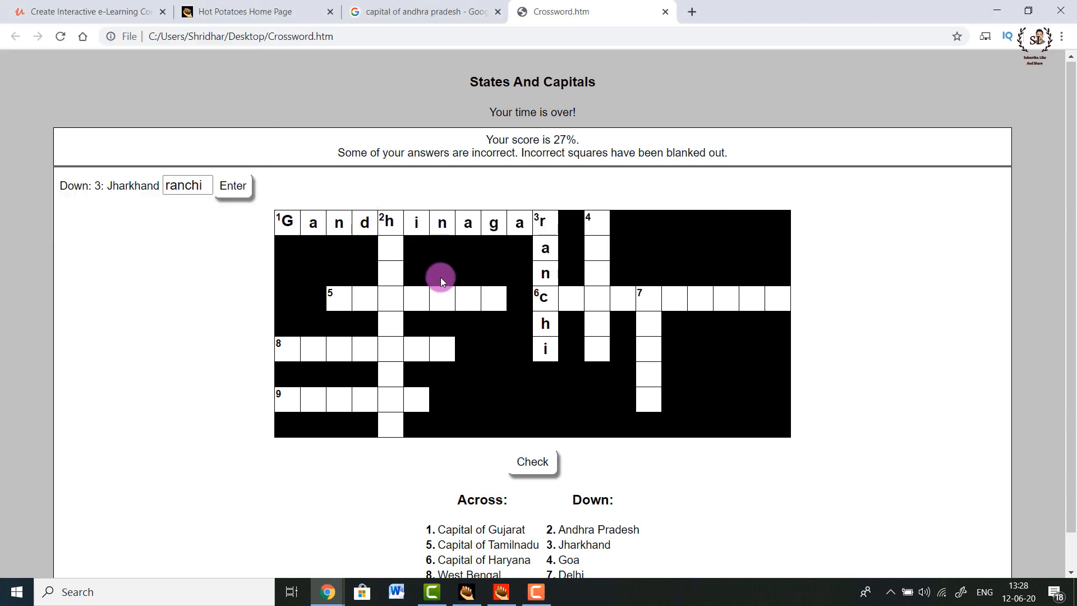
{"action": "scroll", "coordinate": [780, 337], "scroll_direction": "down", "scroll_amount": 1}
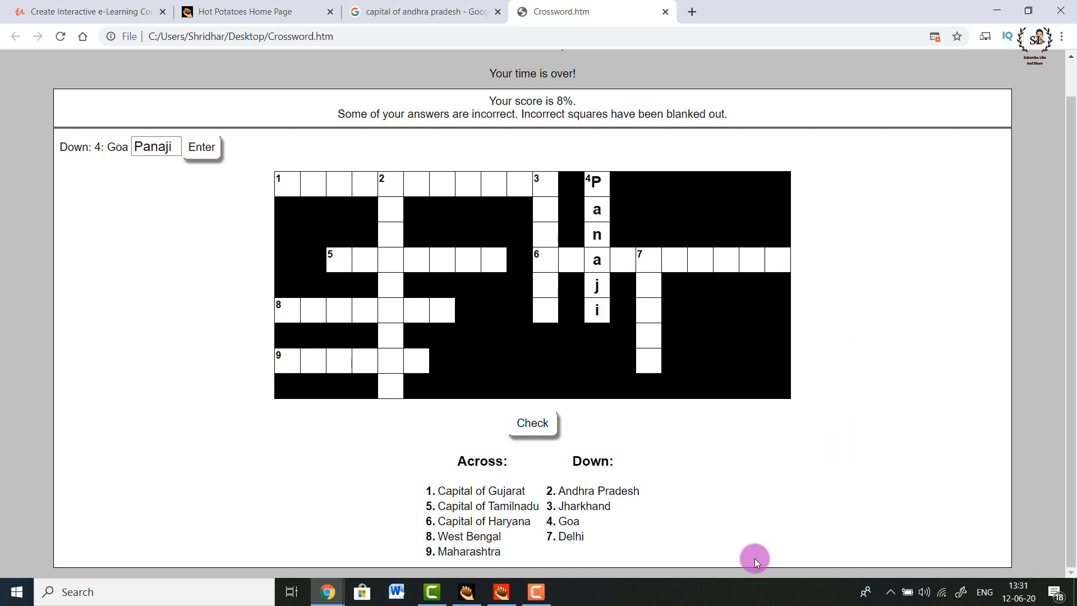
{"action": "left_click", "coordinate": [467, 592]}
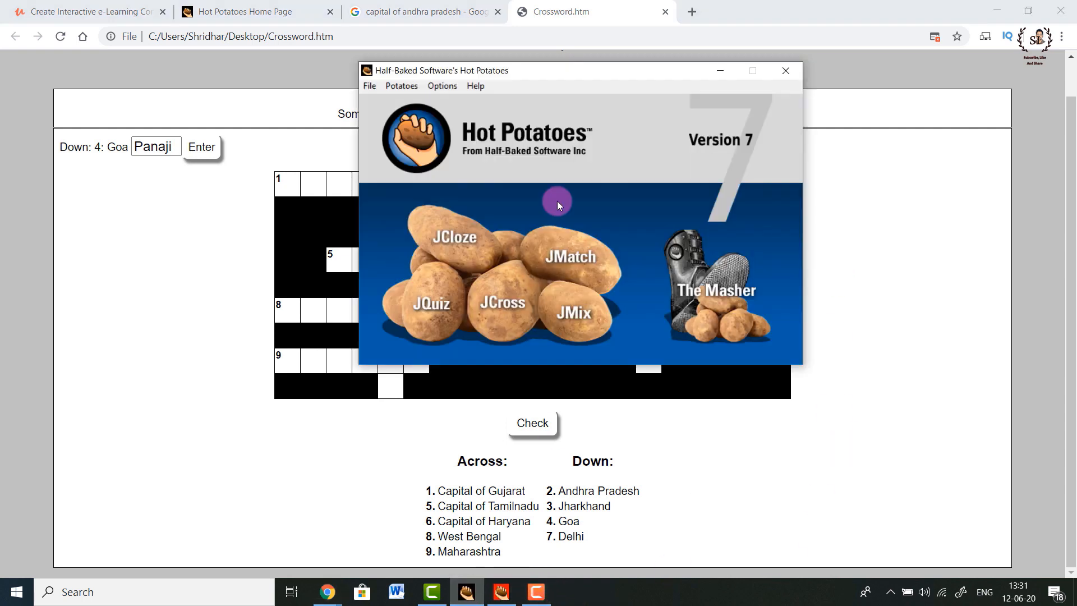